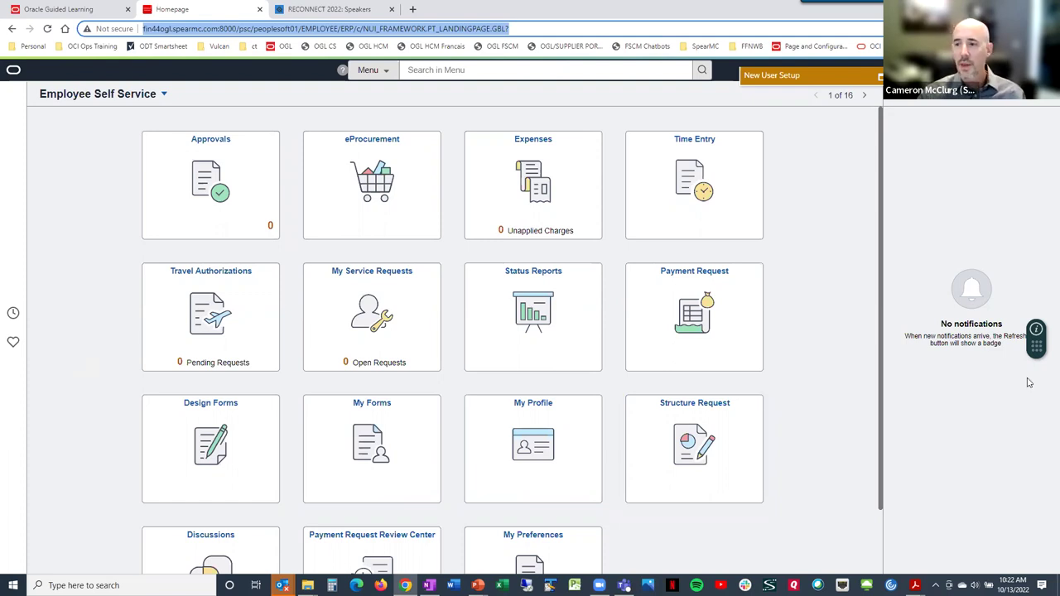
Step: Move the guided-help widget higher on the page and look through its full list of available guides
drag(1039, 346, 1036, 291)
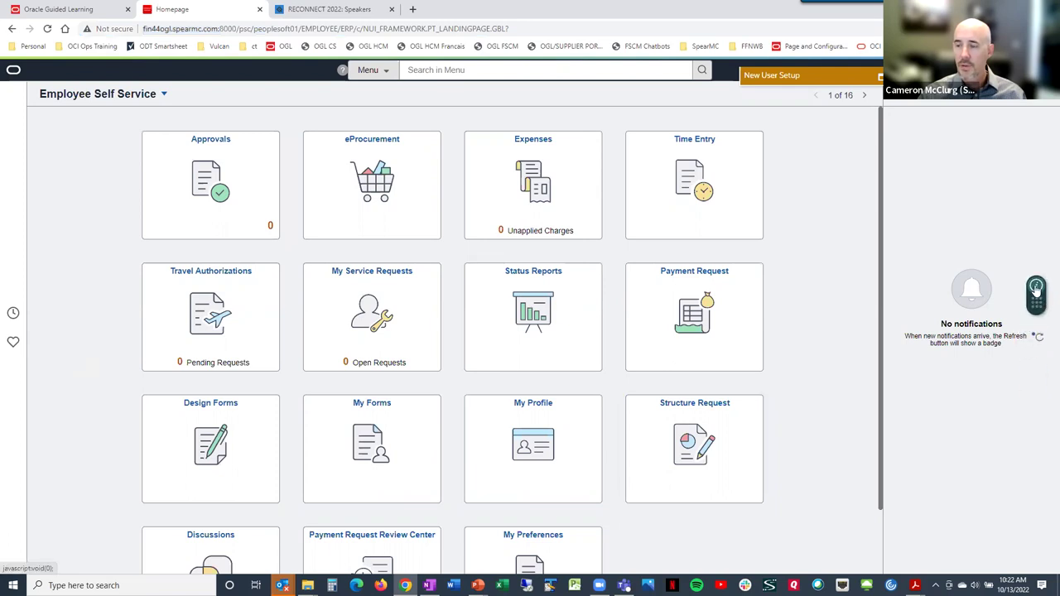
click(1036, 290)
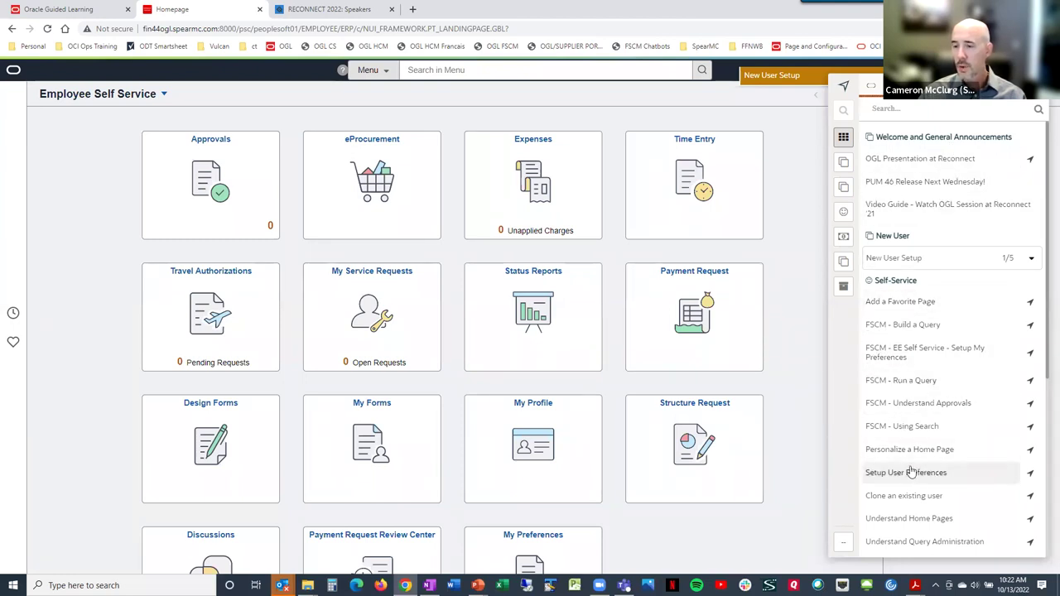
scroll(911, 463, down, 4)
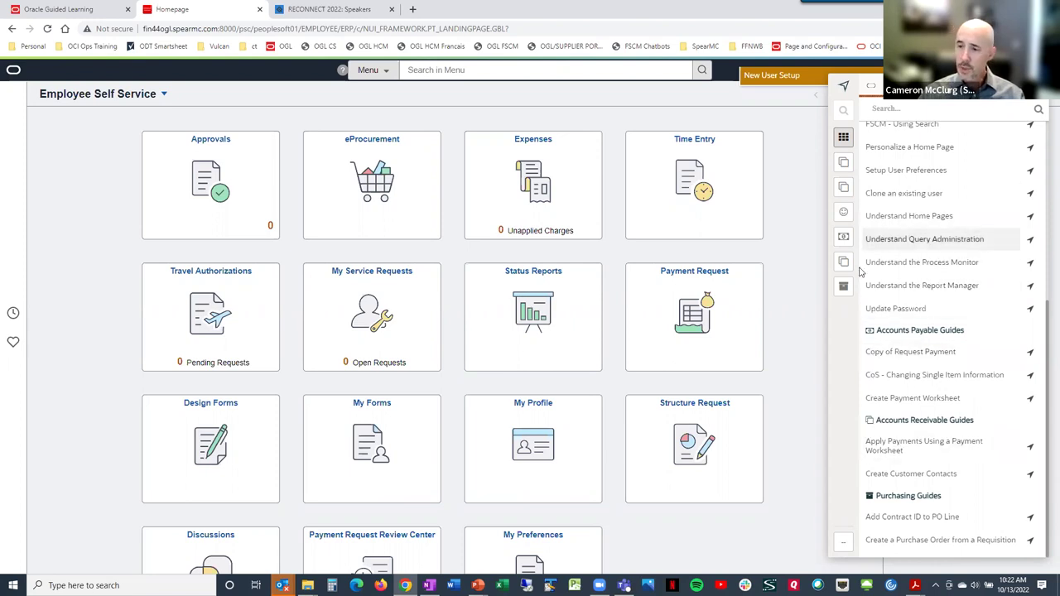
click(814, 354)
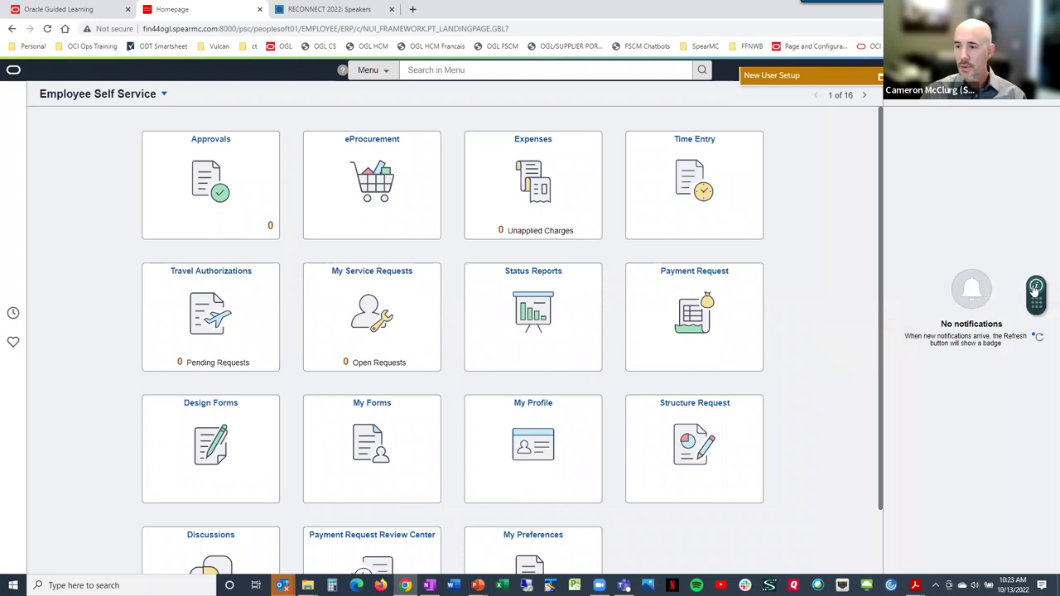
Step: Review the New User Setup task list, reset its completion progress, and collapse the list
click(881, 78)
scroll(839, 174, down, 1)
scroll(839, 174, down, 2)
scroll(839, 178, up, 3)
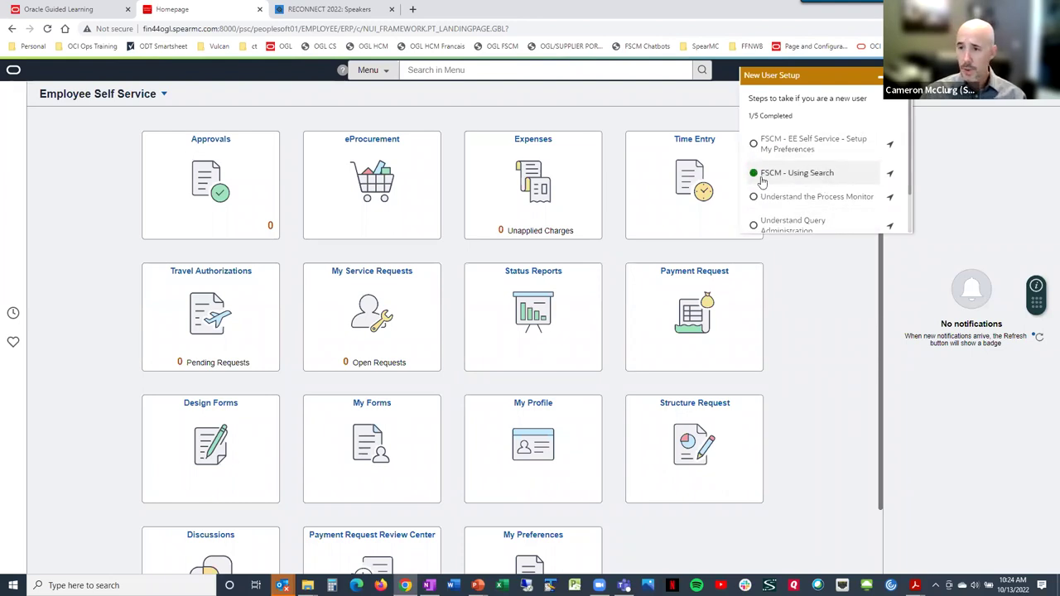
scroll(770, 207, down, 1)
click(772, 223)
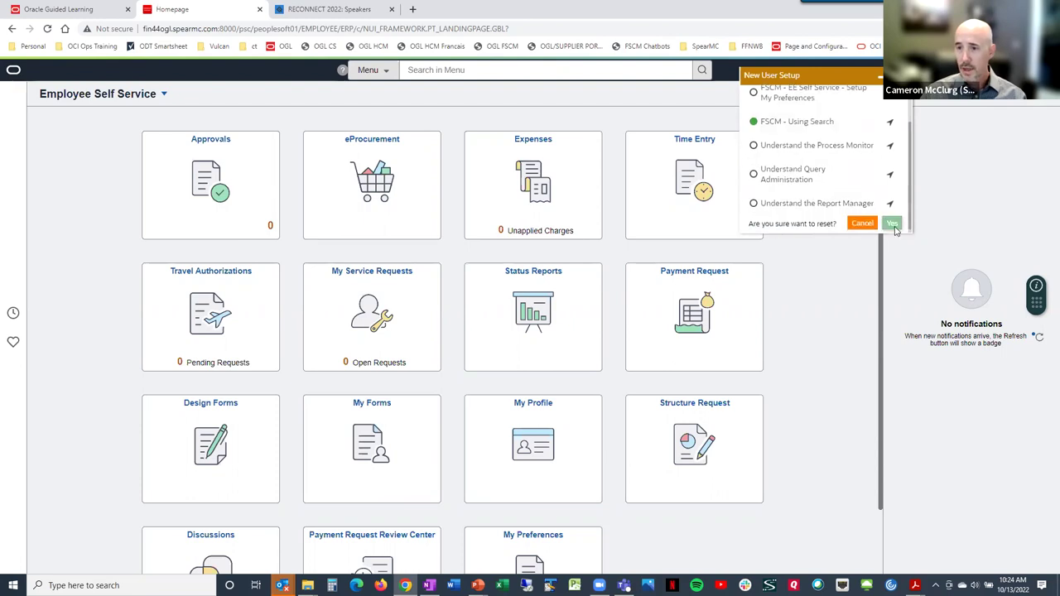
click(893, 220)
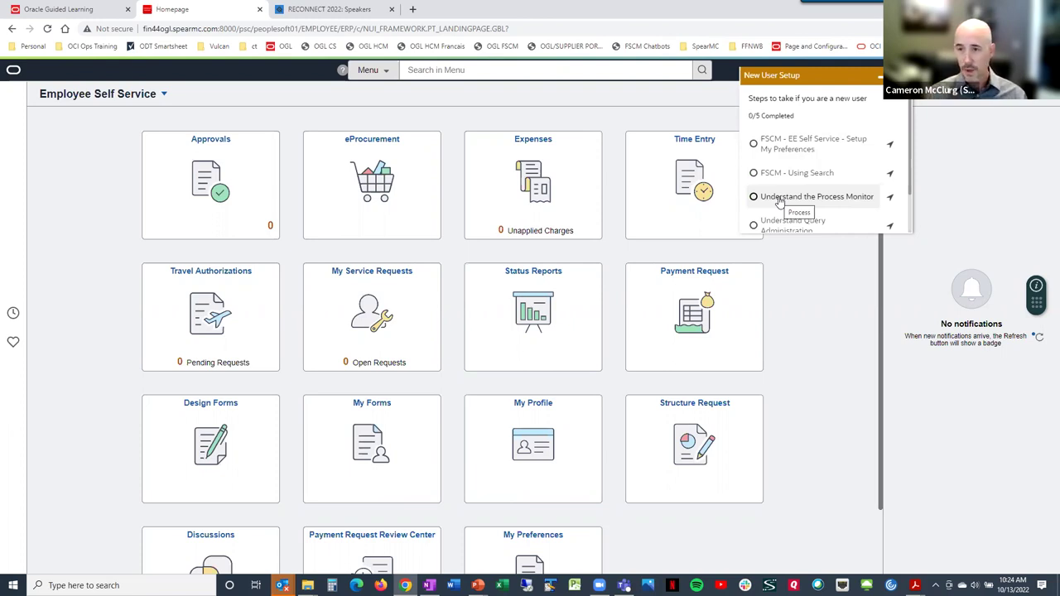
click(853, 78)
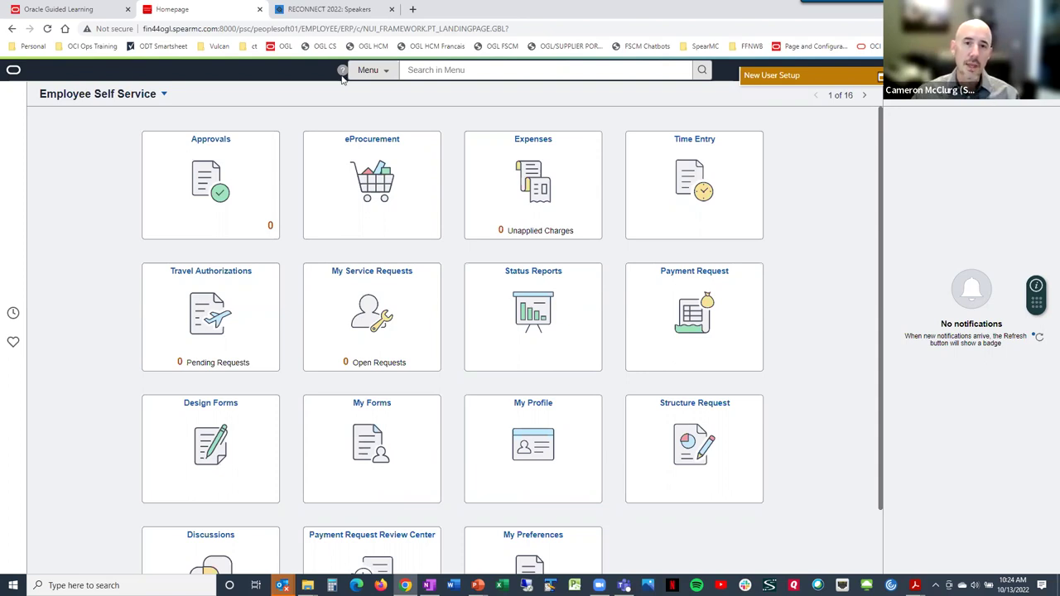
Step: Launch the Using Search guide from the search bar's pro tip and follow it to set the search scope to Accounts Payable
mouse_move(343, 73)
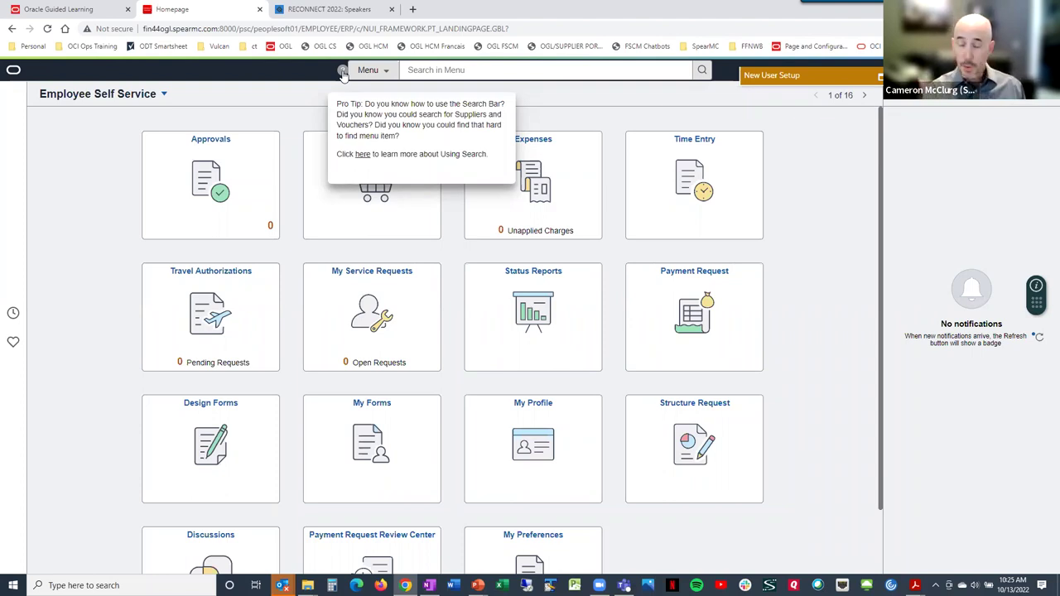
click(364, 155)
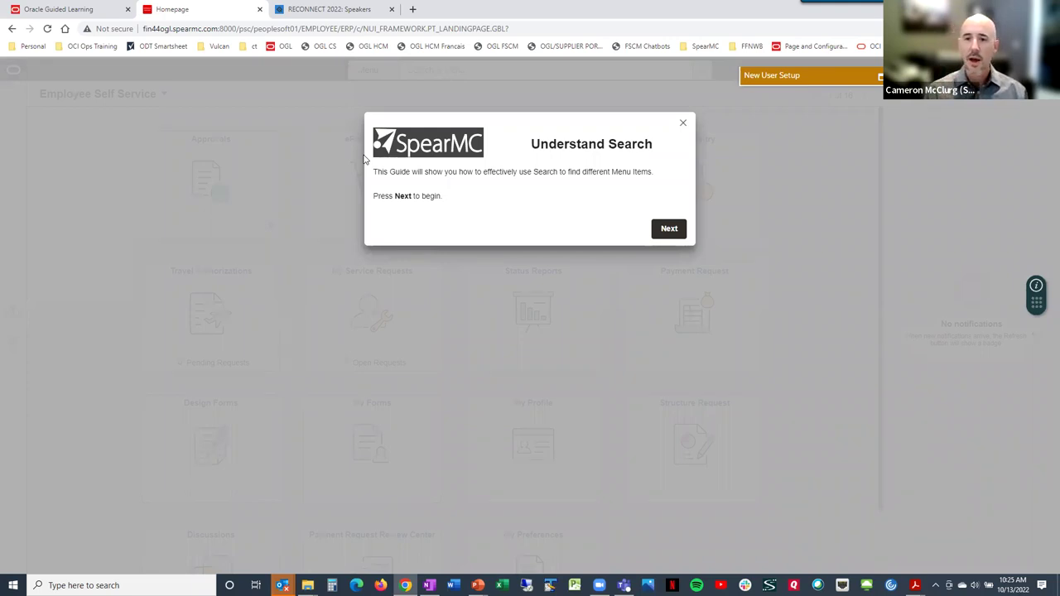
click(670, 230)
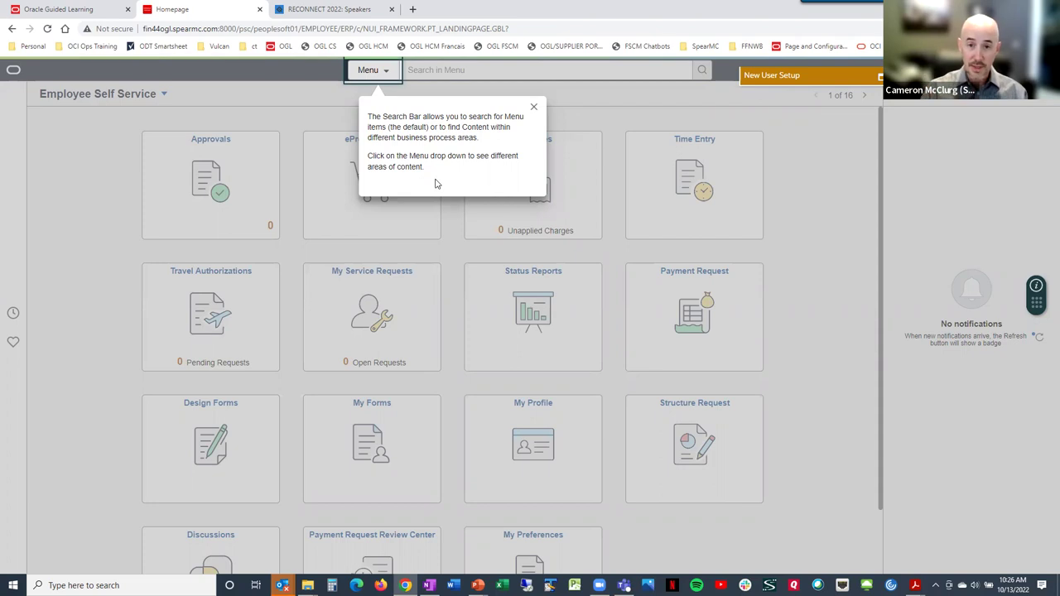
click(369, 71)
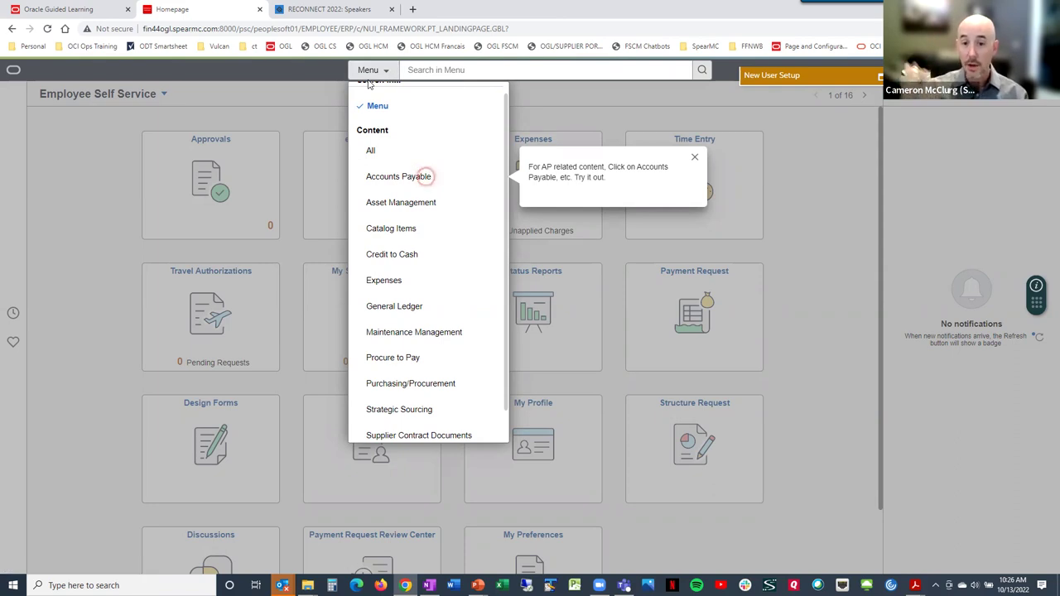
click(418, 177)
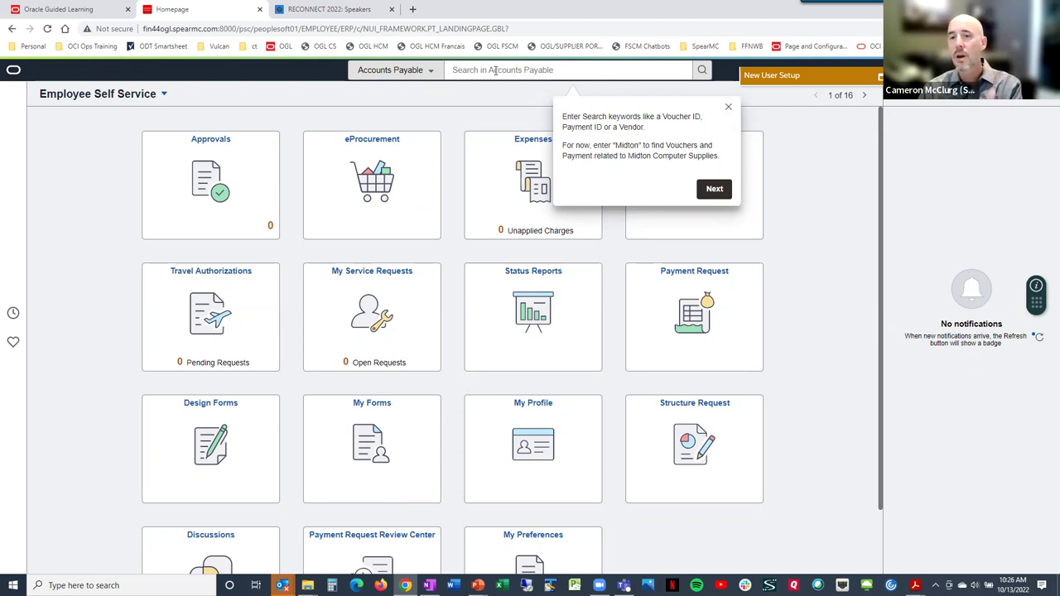
Step: Search Accounts Payable for "midton" and advance the guide past its search results explanation
click(495, 70)
text(midton)
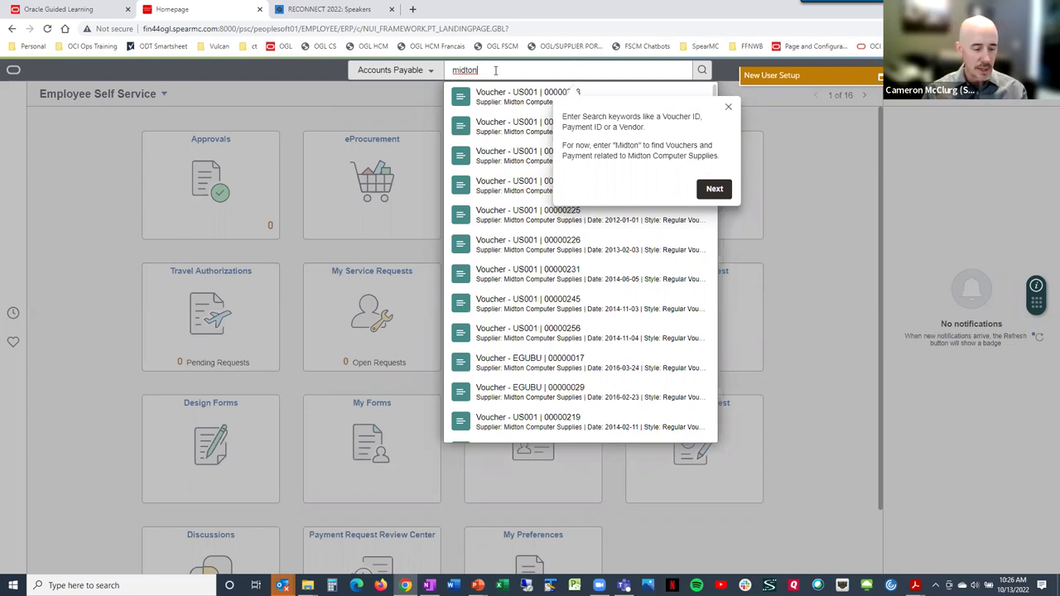
click(718, 191)
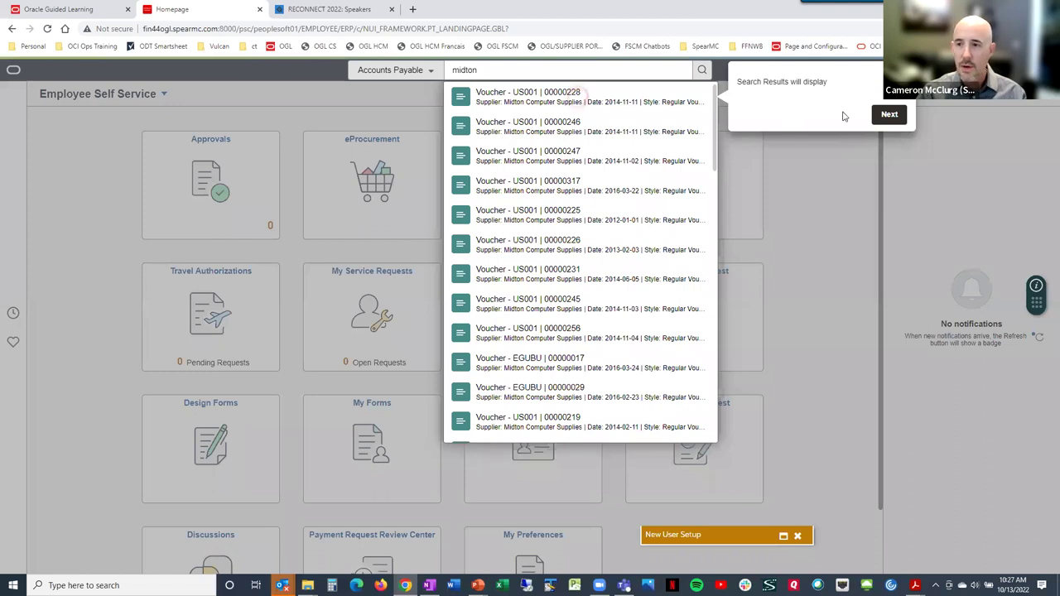
click(897, 116)
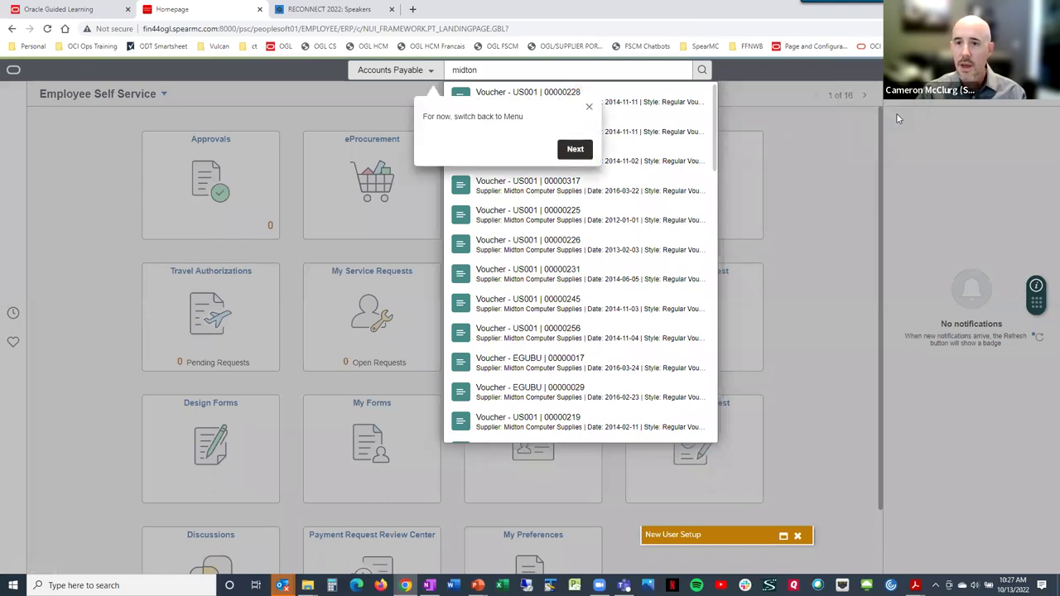
Step: Switch the search scope back to Menu, search for "voucher", and finish the Using Search guide
click(401, 73)
click(376, 117)
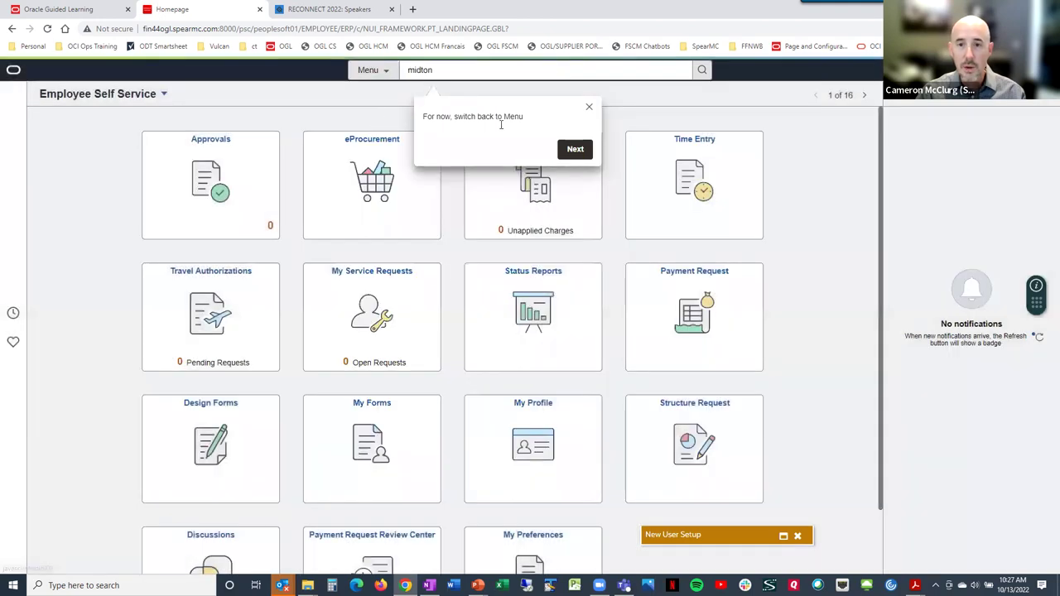
click(578, 151)
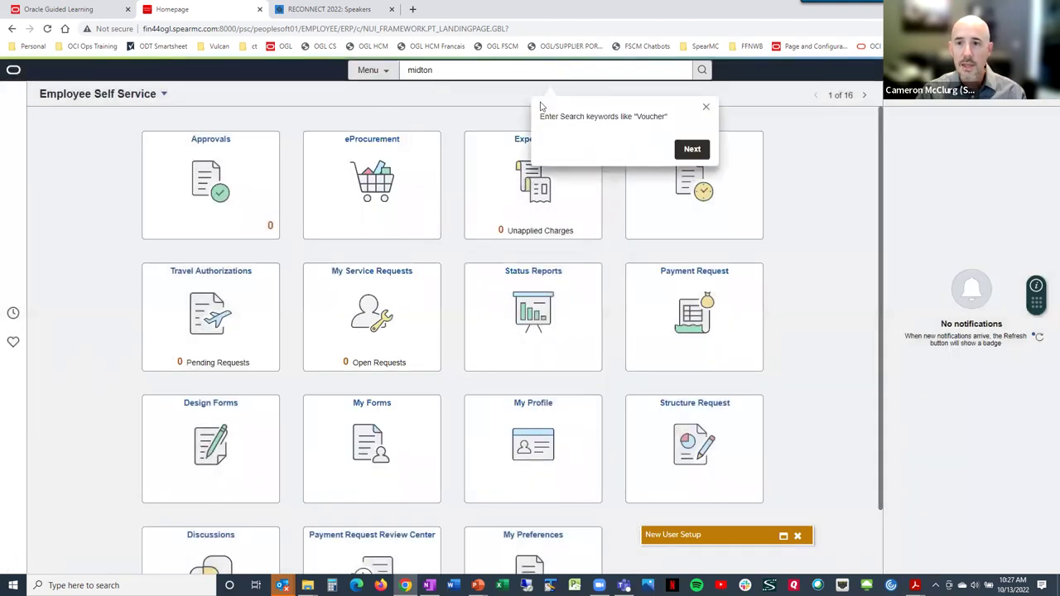
drag(432, 71, 400, 73)
text(voucher)
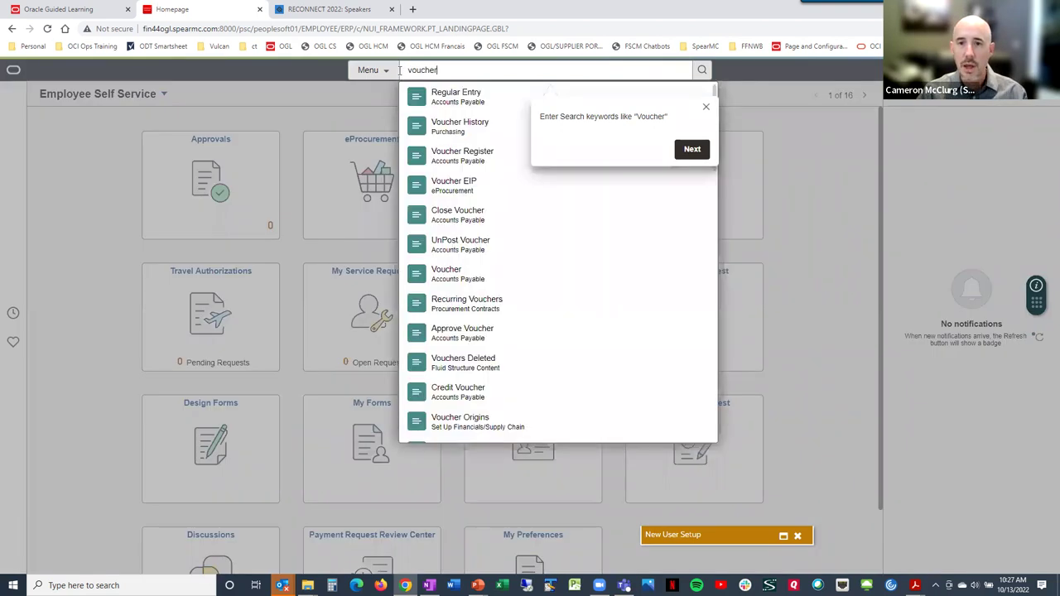
click(696, 155)
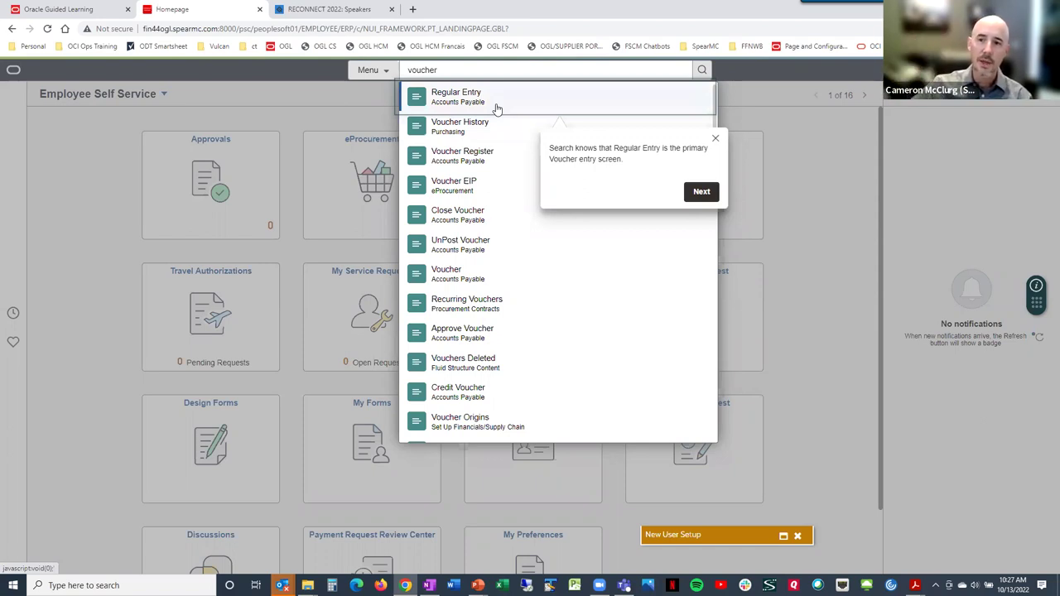
click(700, 194)
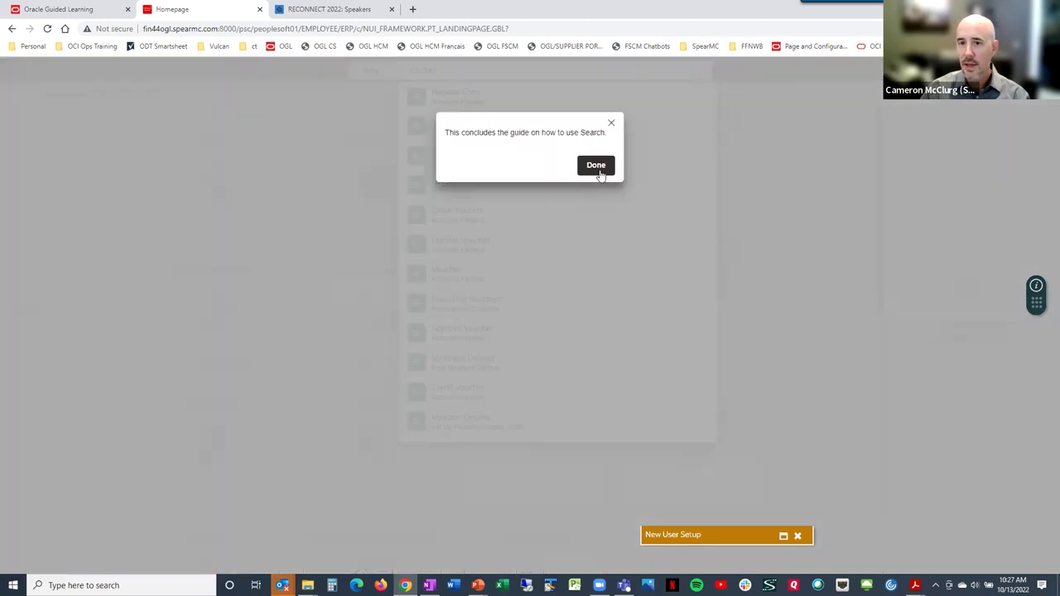
click(597, 167)
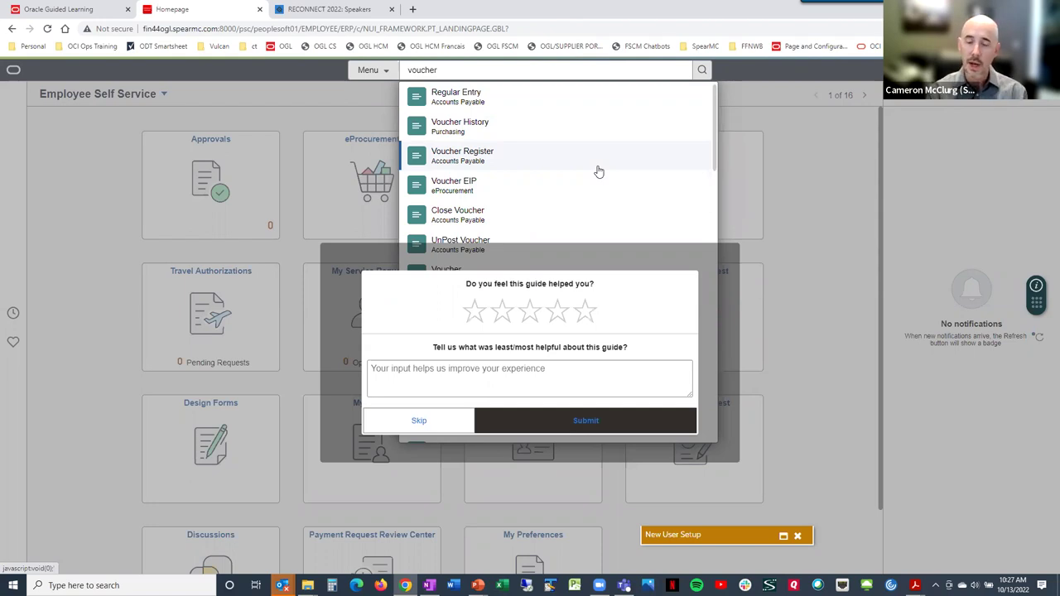
Step: Rate the guide five stars and submit the comment "i wish that this covered AR information"
click(585, 312)
click(523, 370)
text(i w)
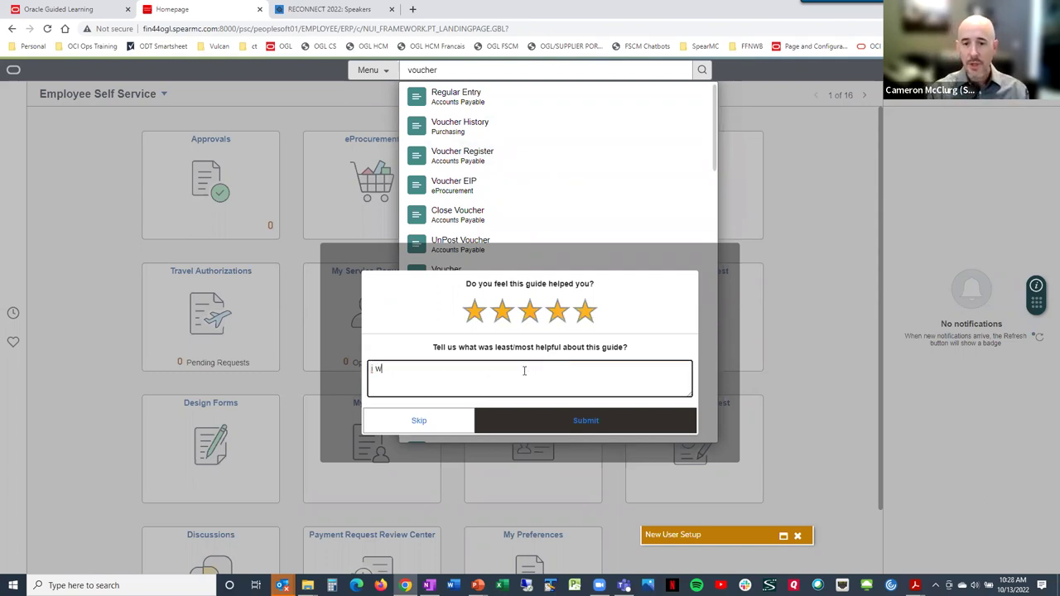
text(ish that this co)
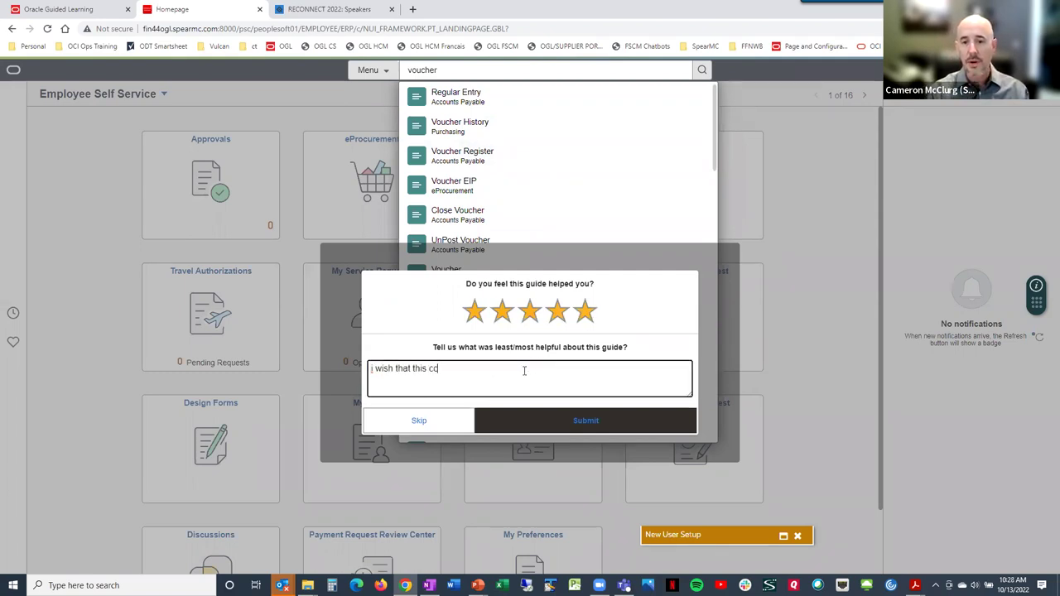
text(vered AR )
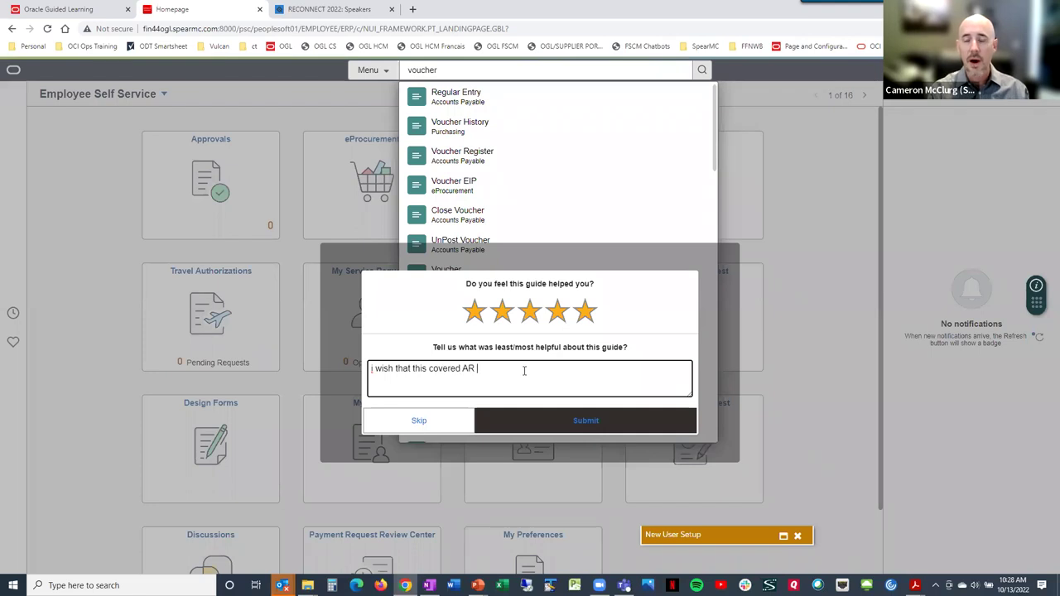
text(information)
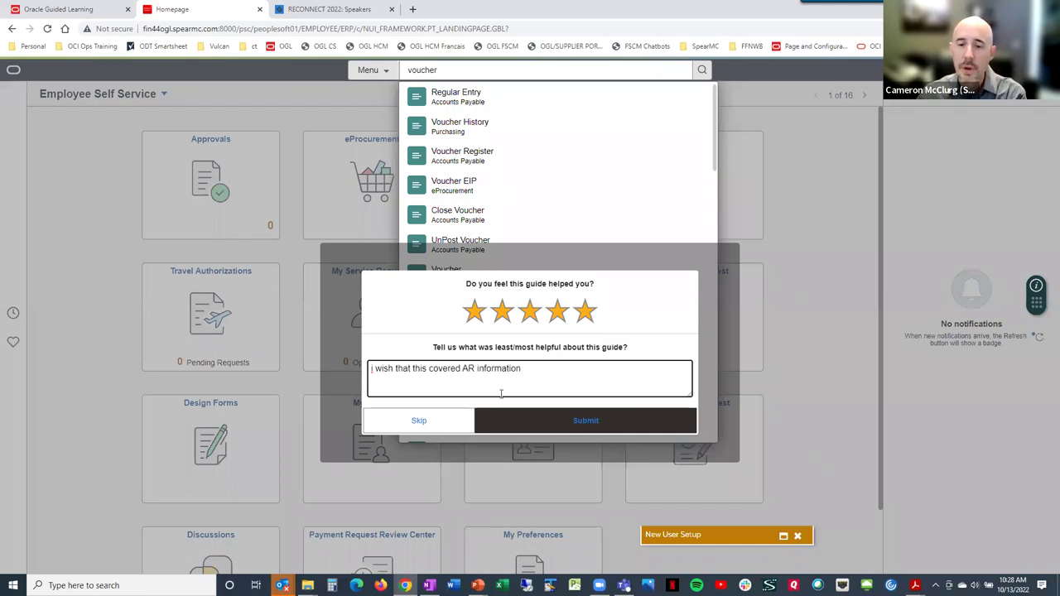
click(575, 427)
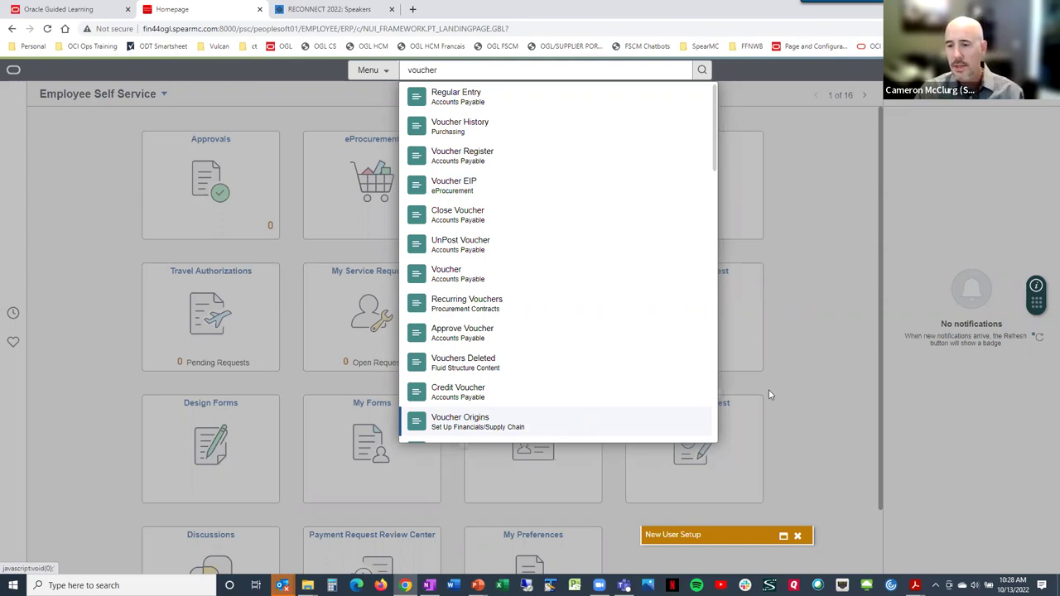
Step: Close the search results, expand the New User Setup task list to check its progress, and keep the session active
click(814, 383)
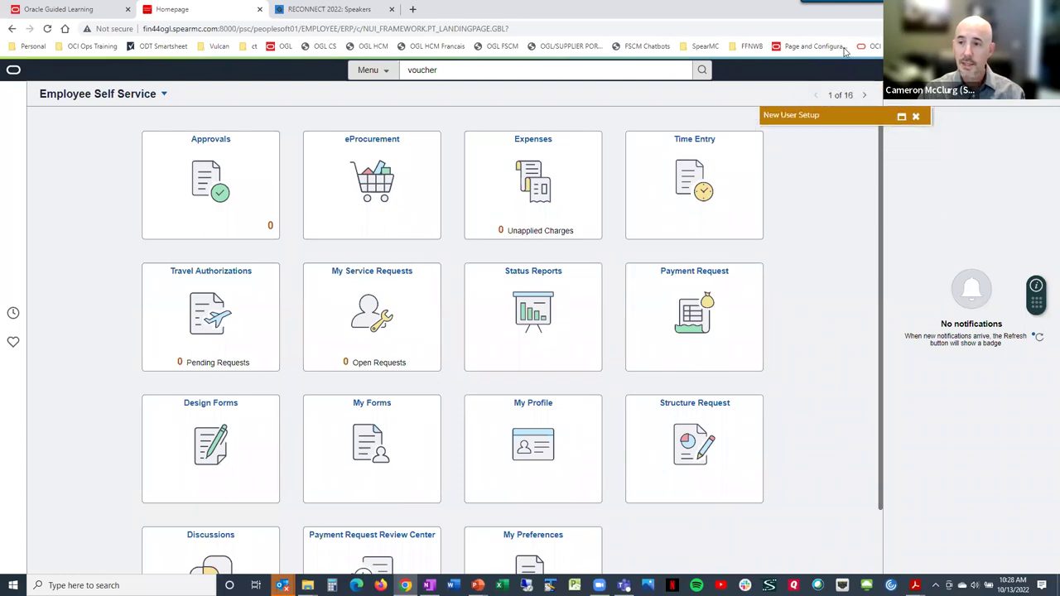
click(902, 117)
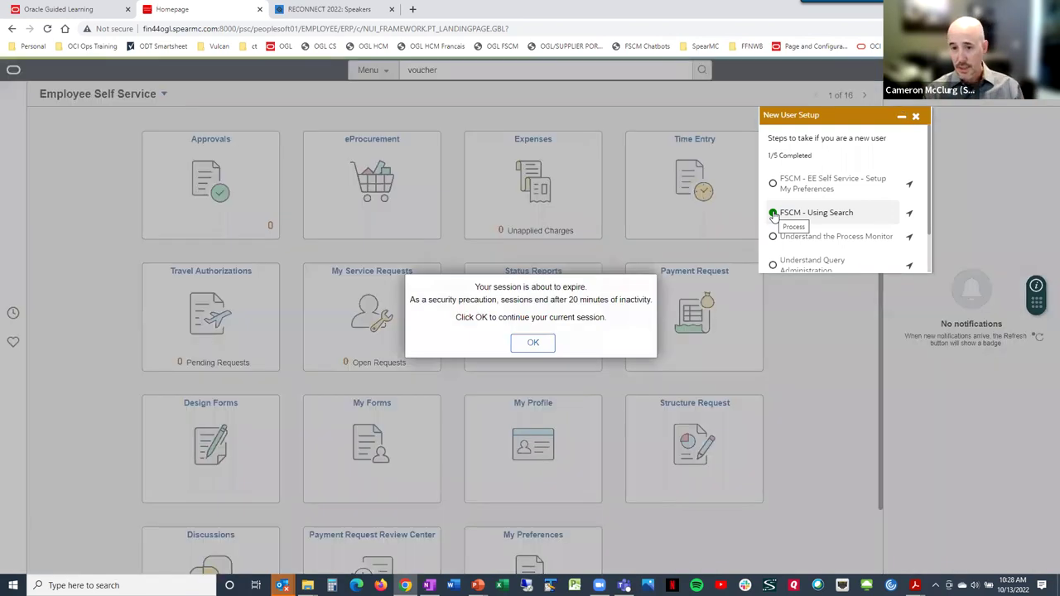
click(533, 345)
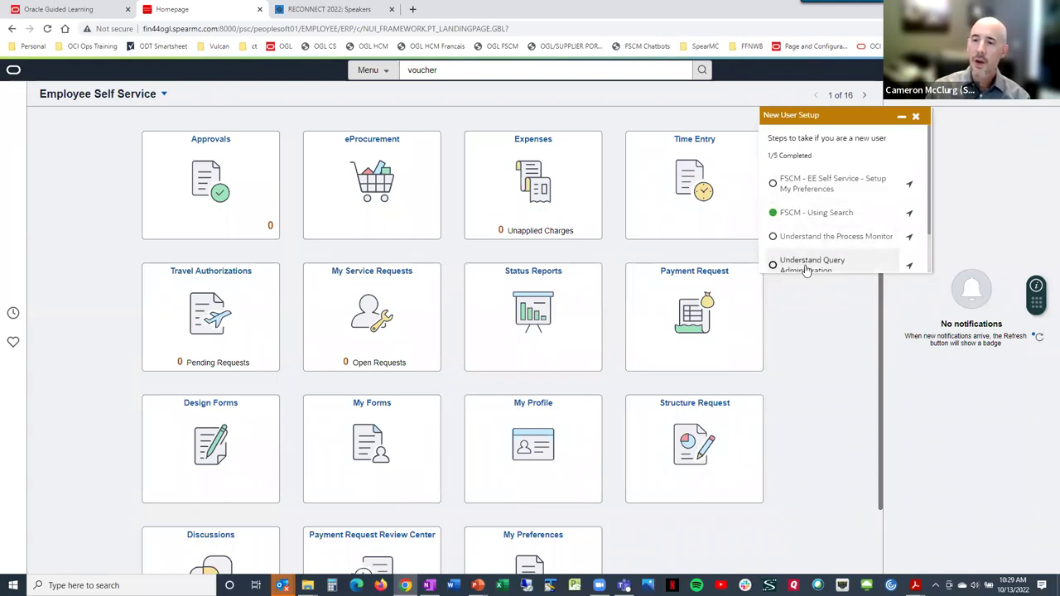
Step: Open the step-by-step document of the FSCM - Using Search guide and review its steps through to Step 9
click(909, 215)
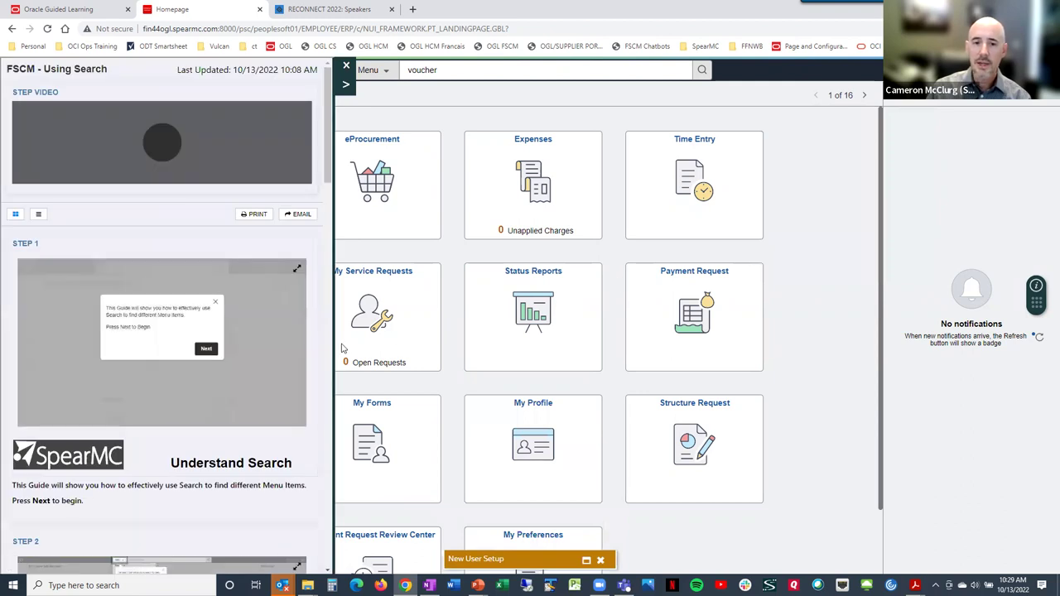
scroll(220, 386, down, 2)
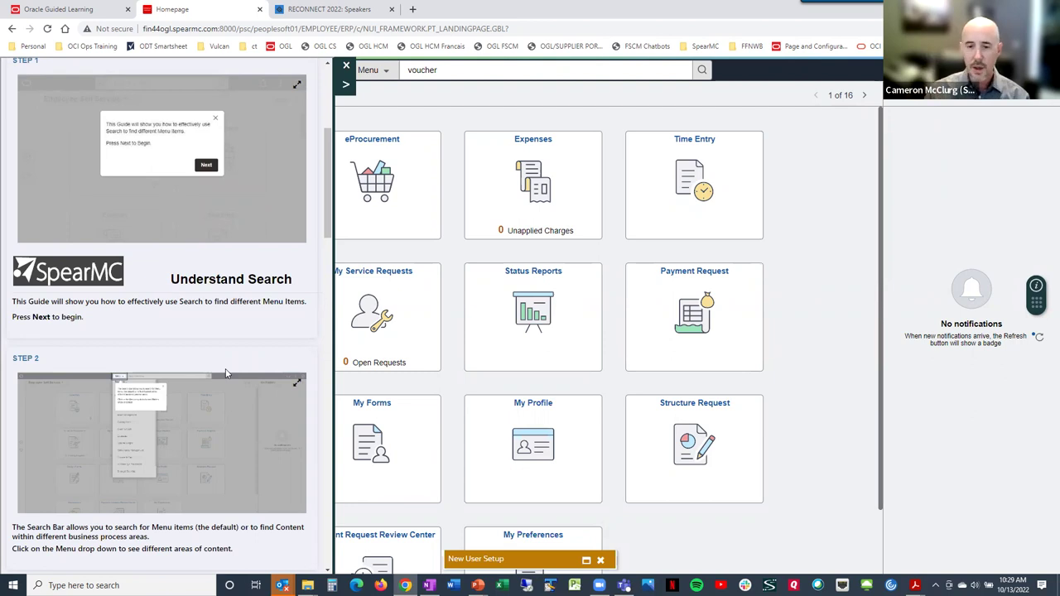
scroll(225, 373, down, 3)
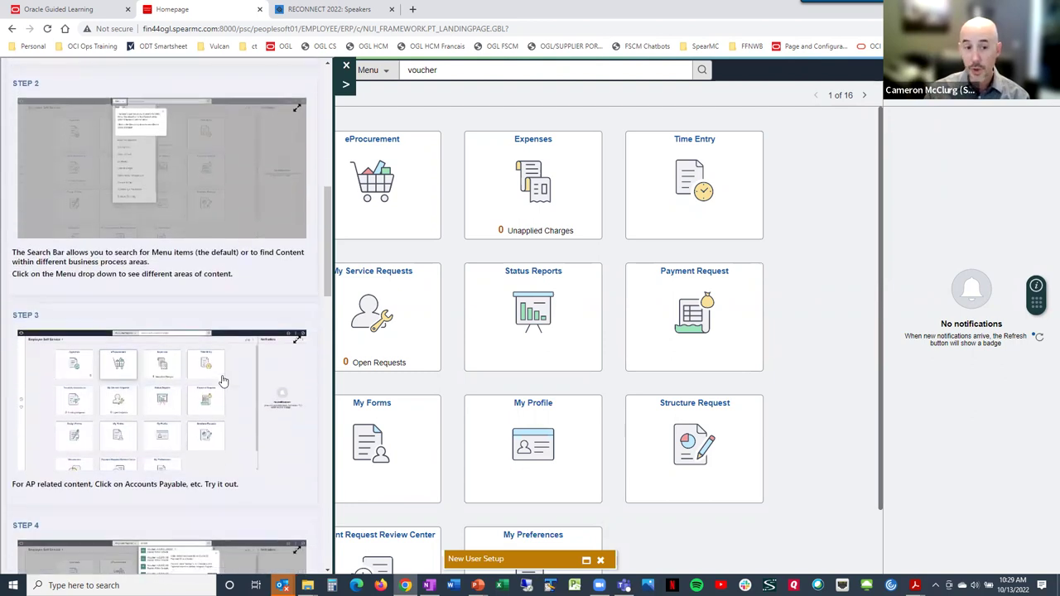
scroll(187, 383, down, 3)
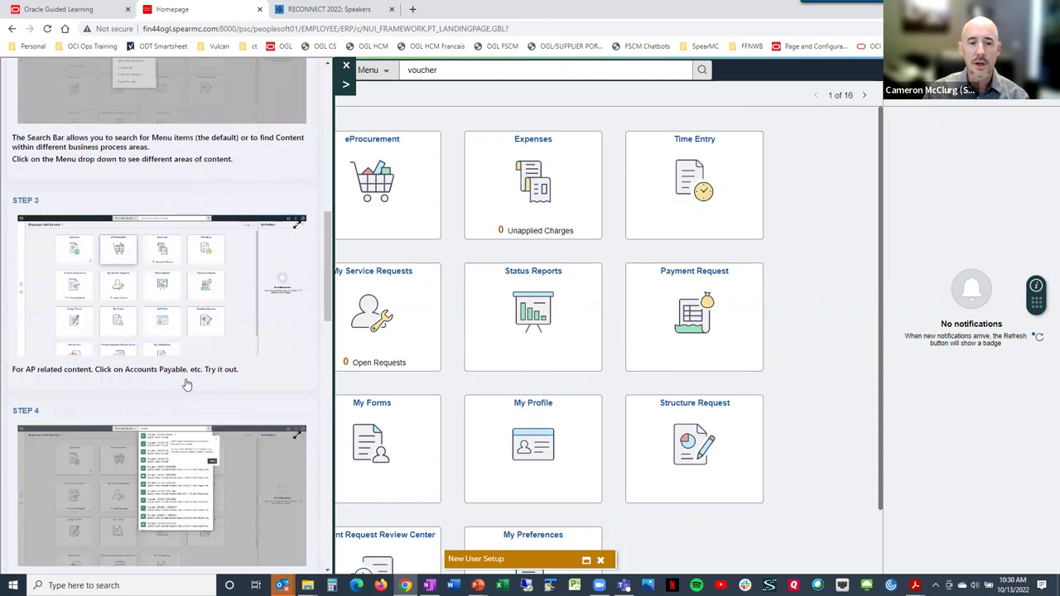
scroll(187, 384, down, 3)
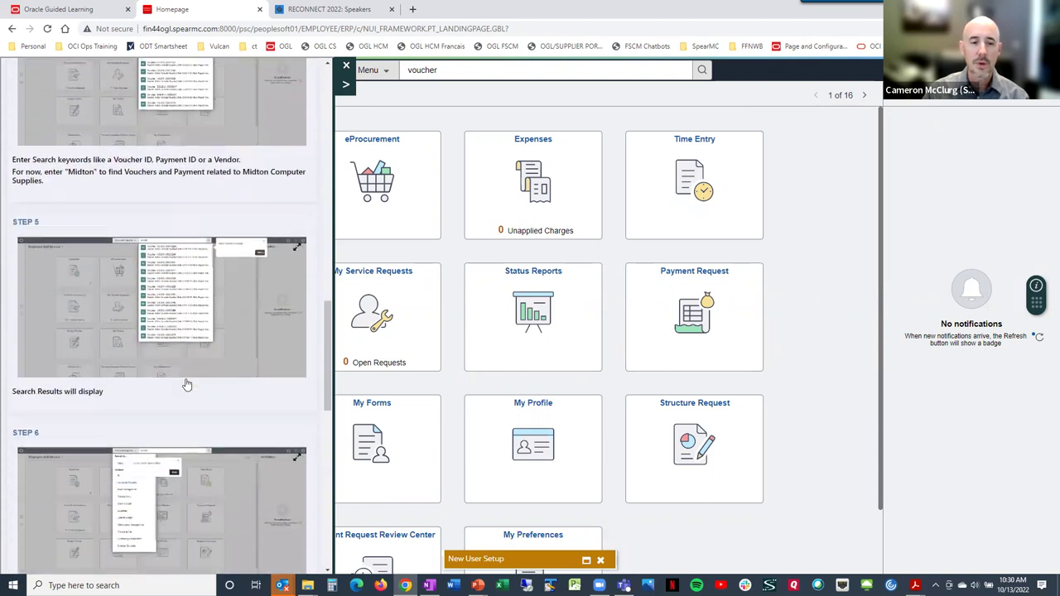
scroll(166, 206, down, 2)
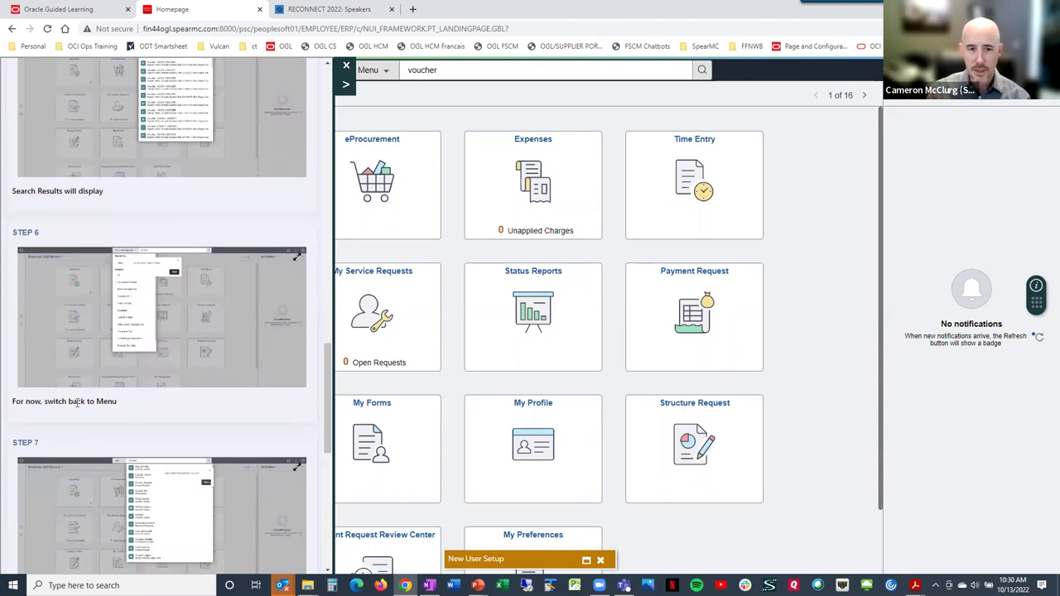
scroll(77, 401, down, 6)
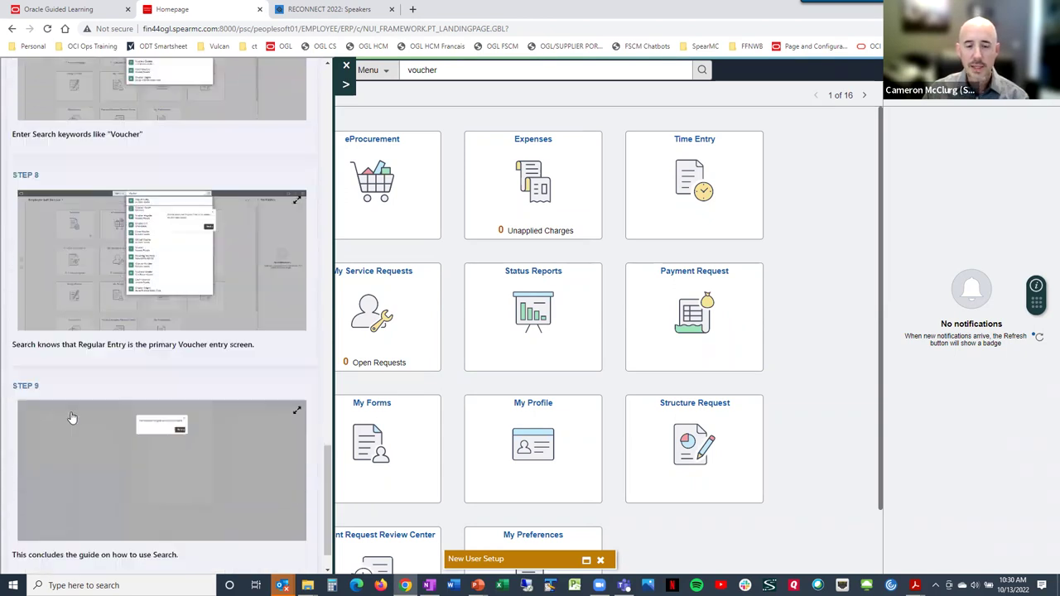
scroll(71, 419, up, 3)
scroll(138, 450, down, 3)
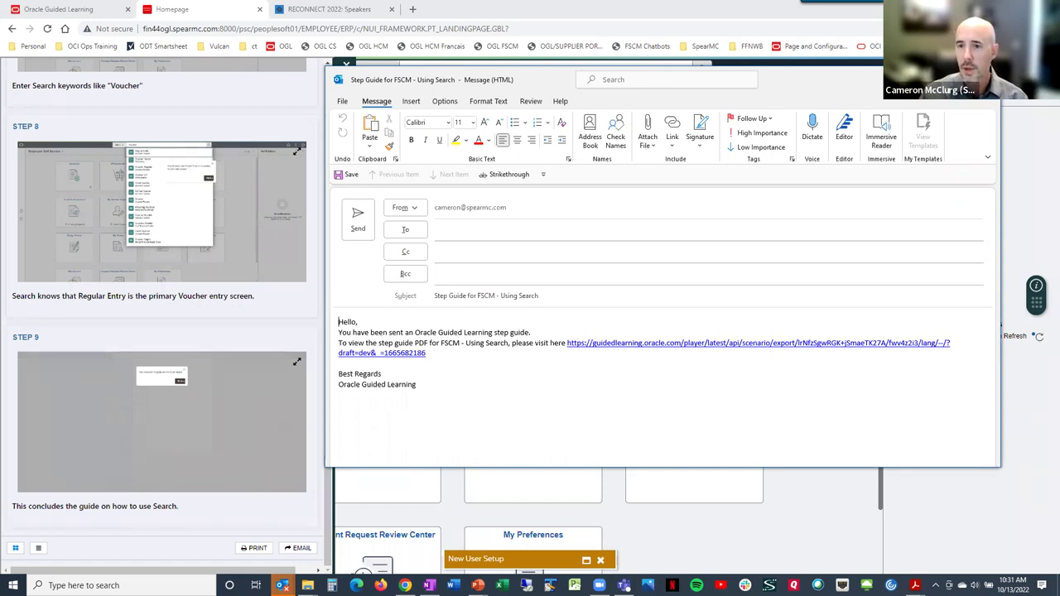
Step: Discard the step guide e-mail draft without saving, and play the guide's step video before closing the document
key(Escape)
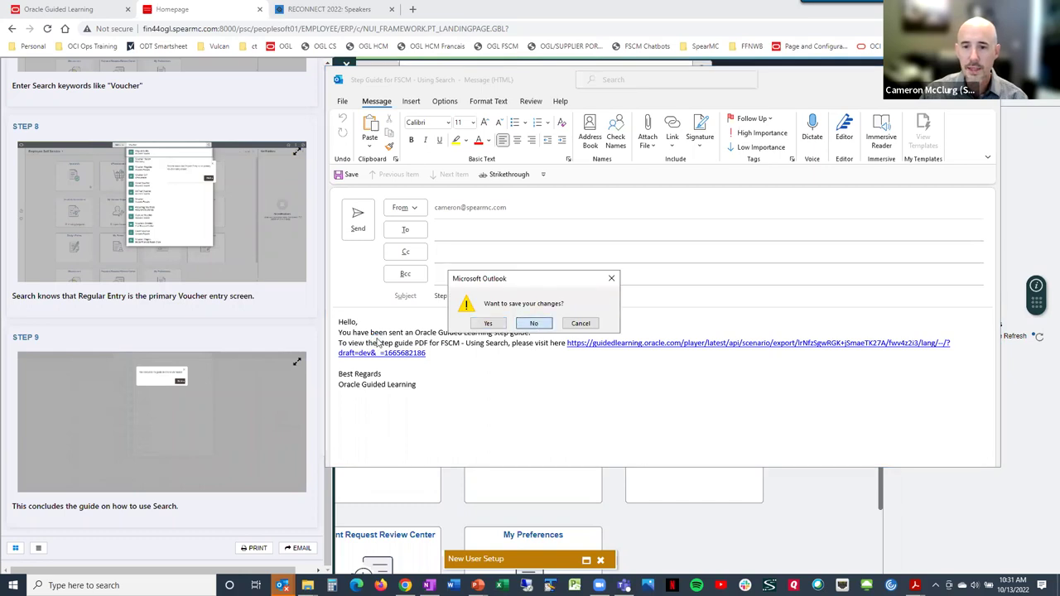
key(Return)
click(150, 266)
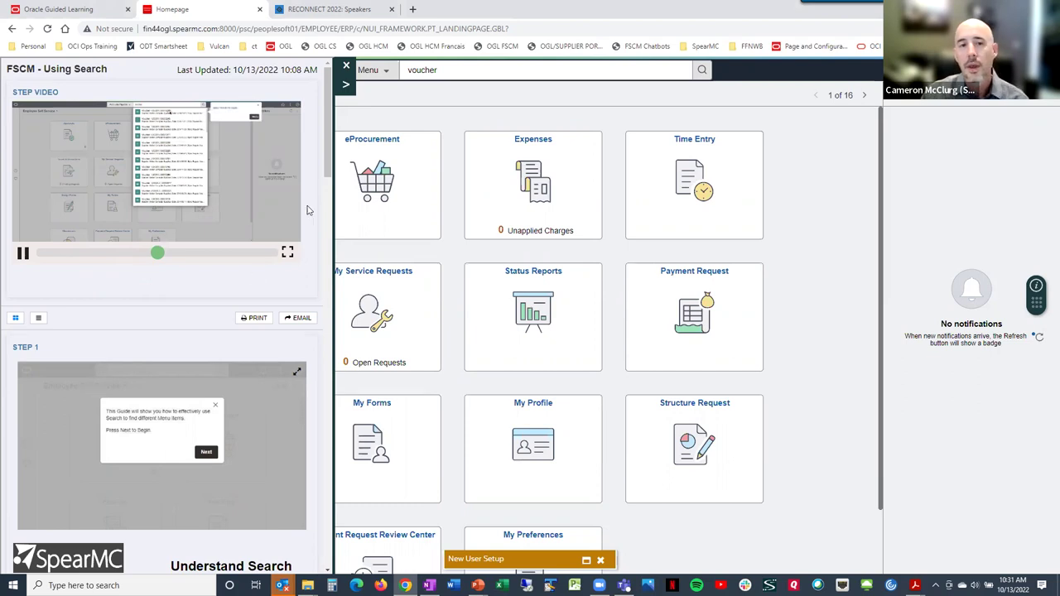
click(346, 69)
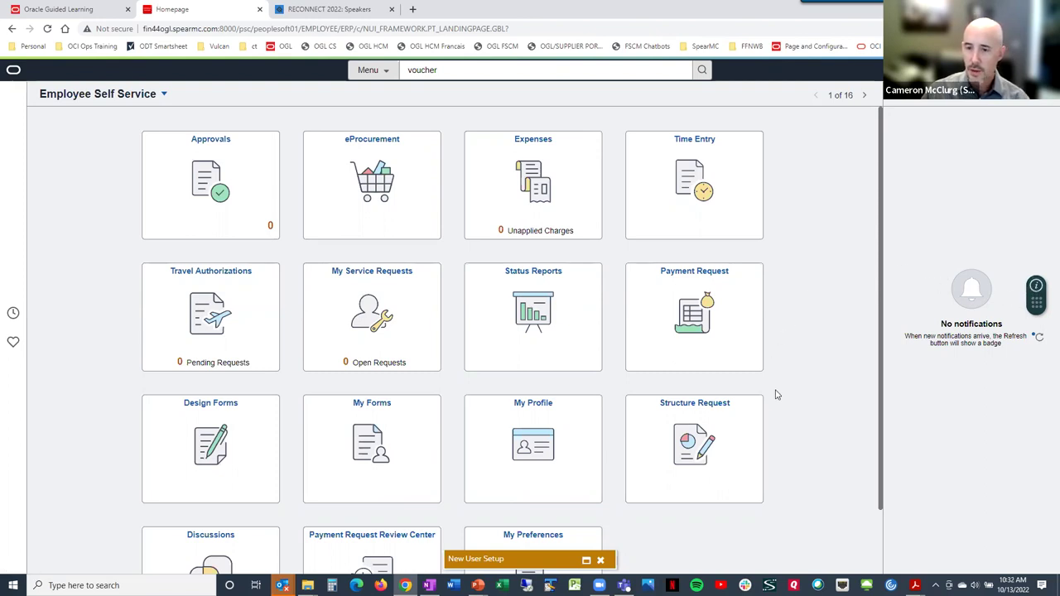
Step: Search the help widget's guides for "query" and begin the Understand Query Administration guide
click(1037, 292)
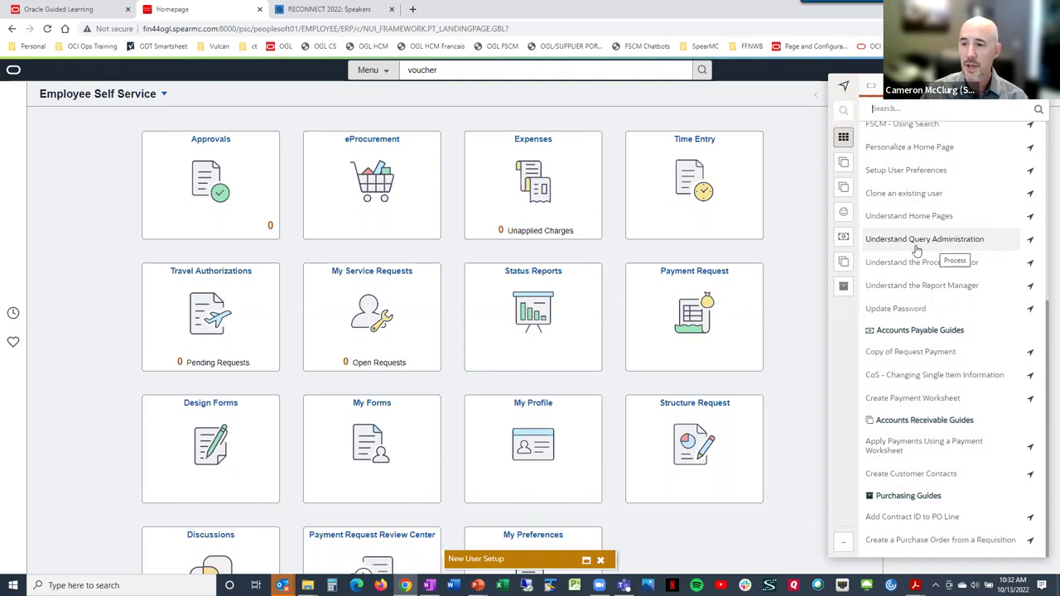
scroll(891, 260, up, 3)
scroll(891, 259, up, 3)
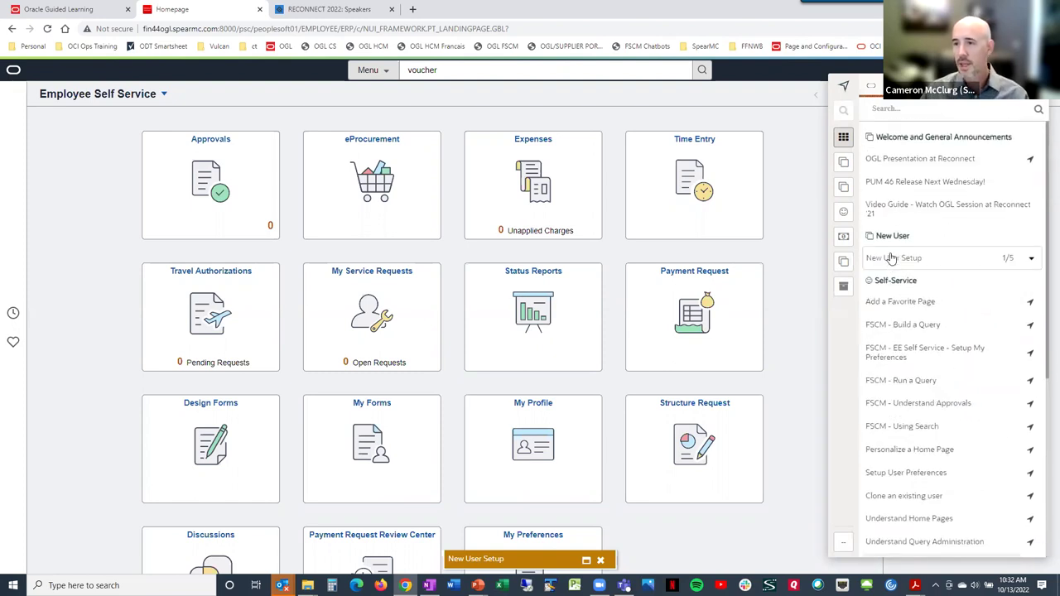
text(query)
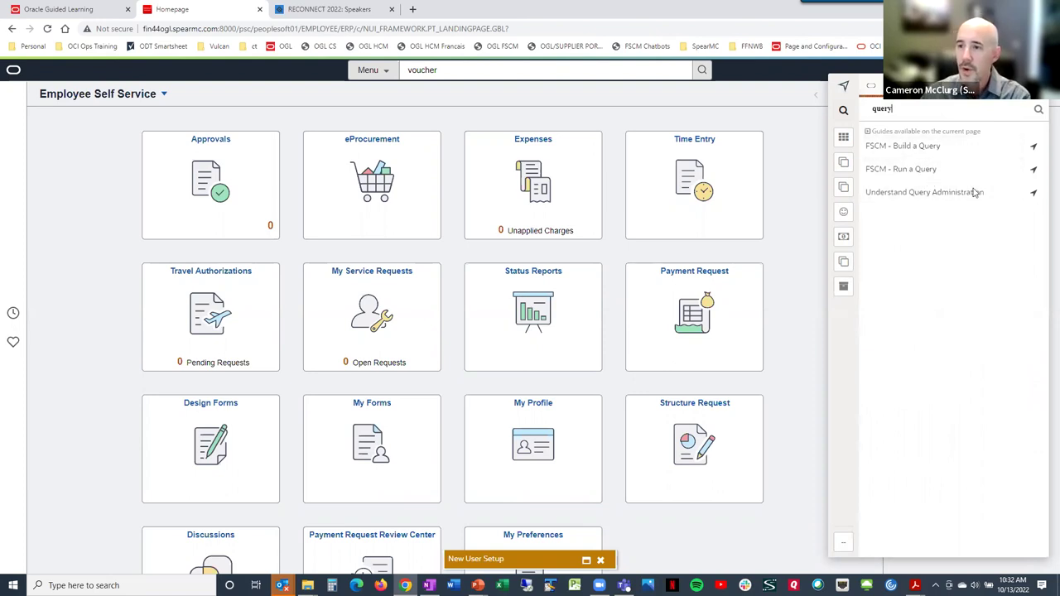
click(931, 199)
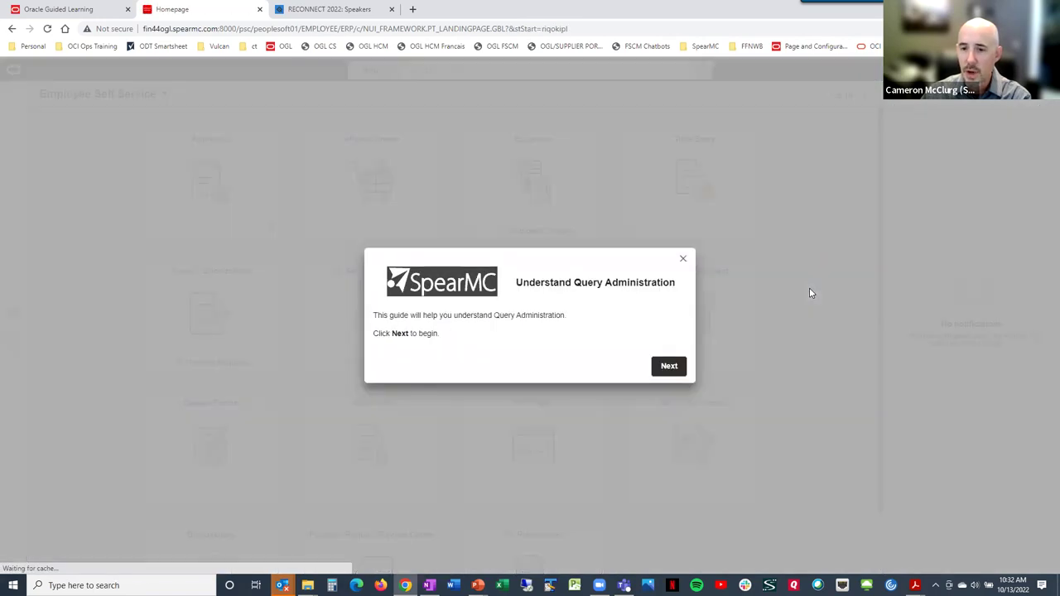
click(671, 367)
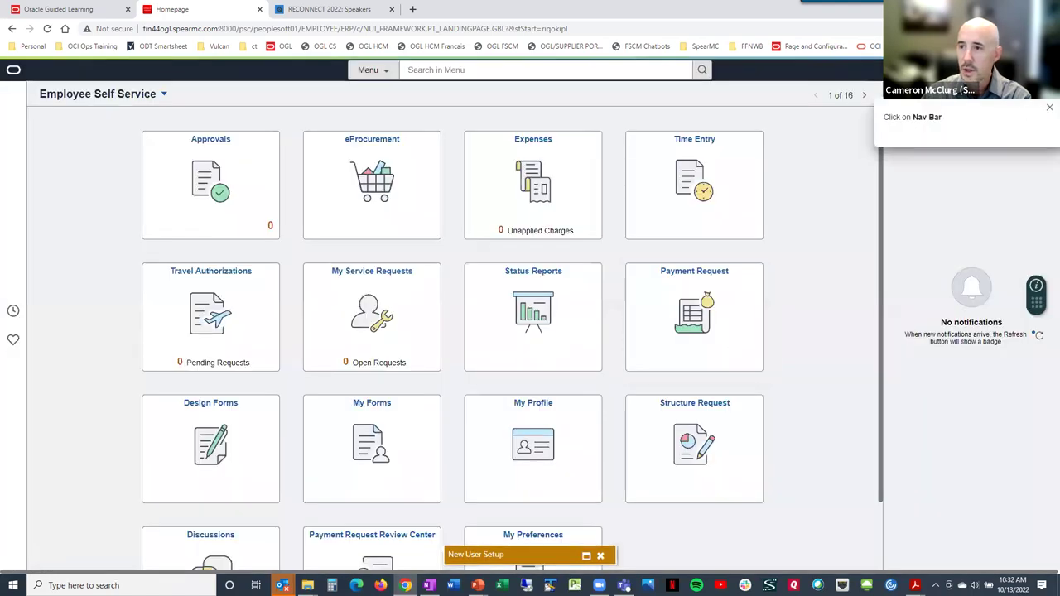
Step: Follow the guide through PeopleTools, Utilities and Administration to open the Query Administration page
click(1039, 70)
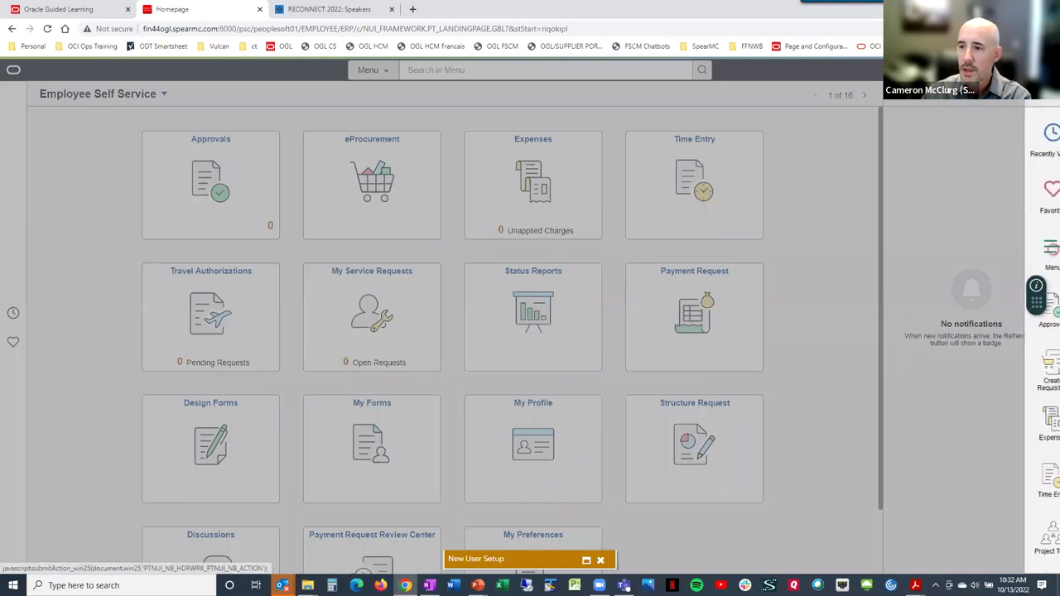
click(1027, 252)
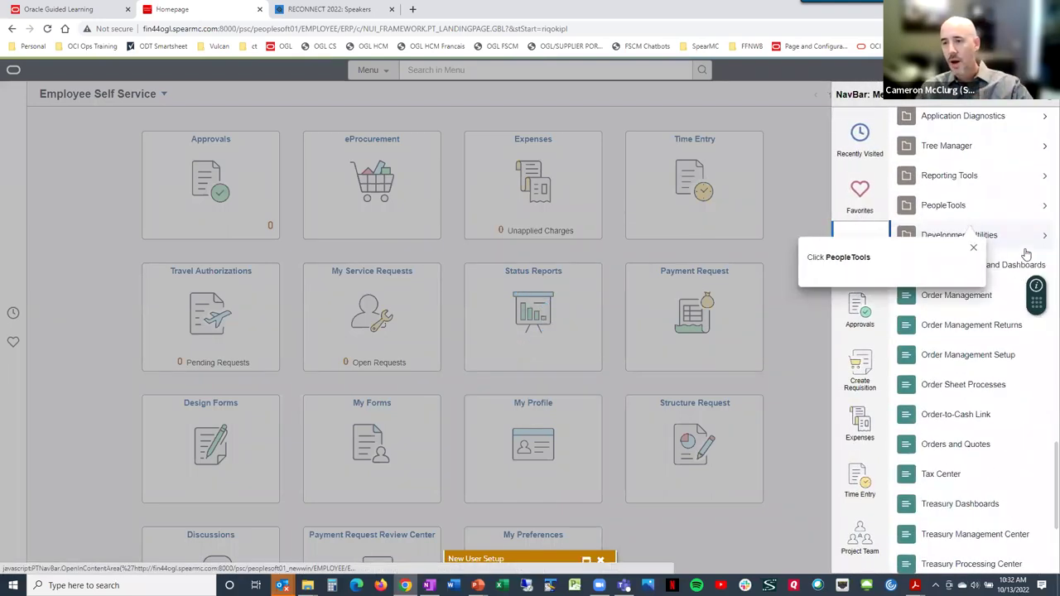
click(956, 206)
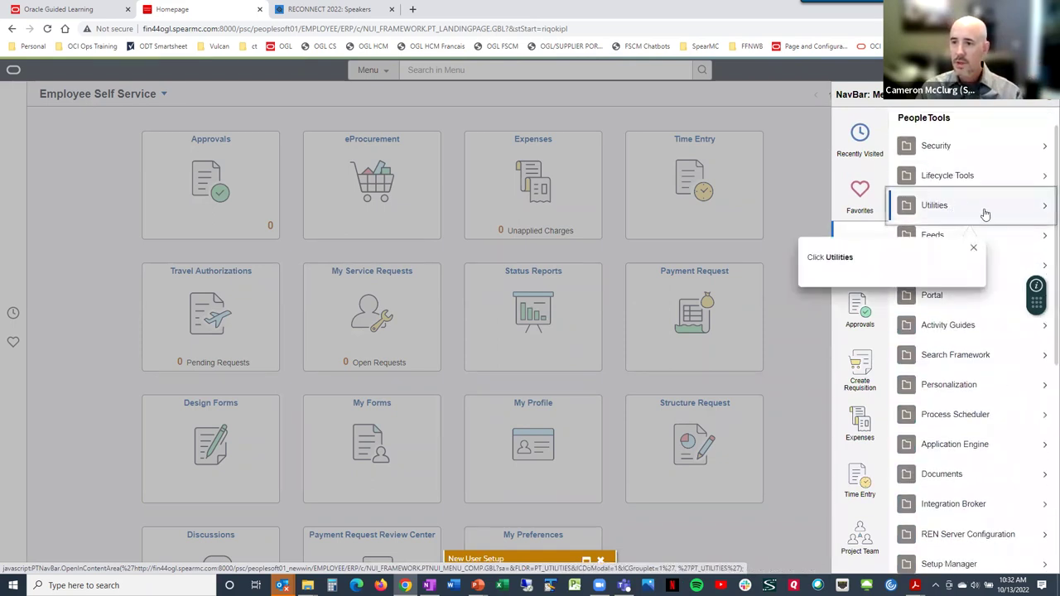
click(972, 210)
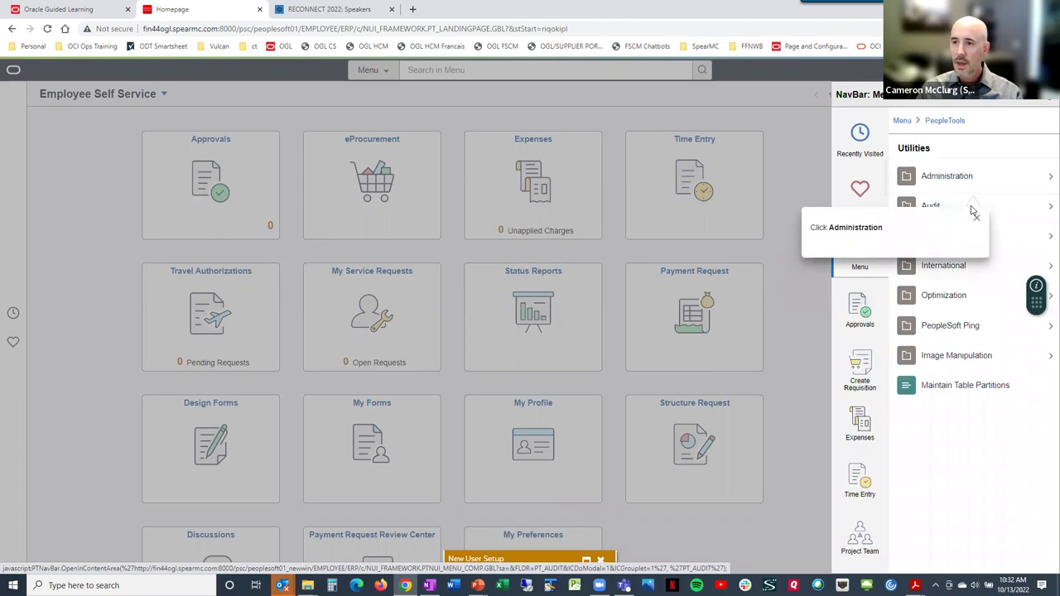
click(967, 178)
scroll(966, 179, down, 7)
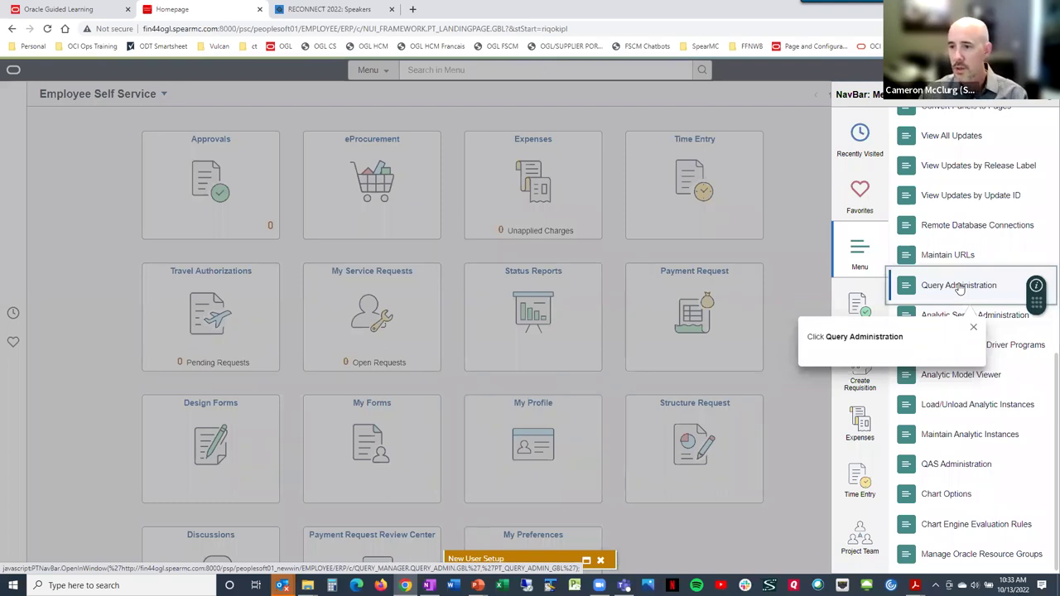
click(959, 286)
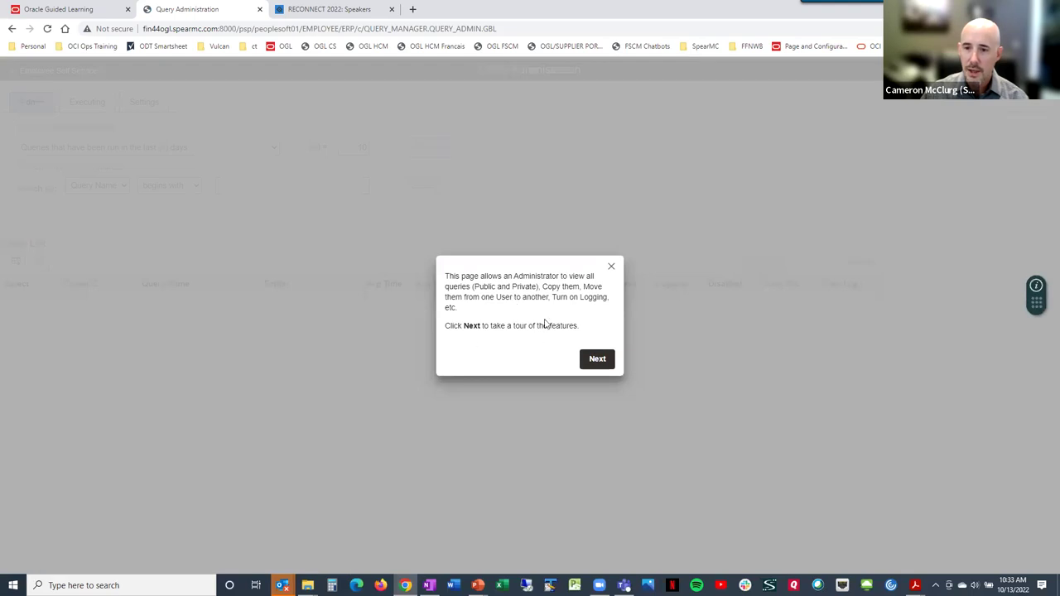
Step: Advance the Query Administration tour through its search explanations and run the predefined search for queries run in the last 10 days
click(598, 359)
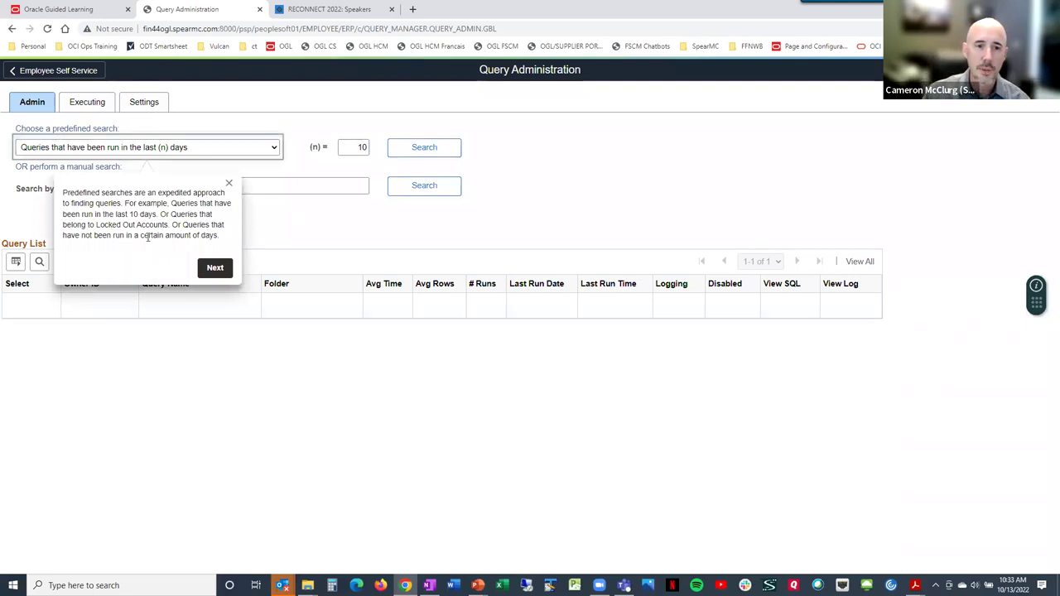
click(213, 268)
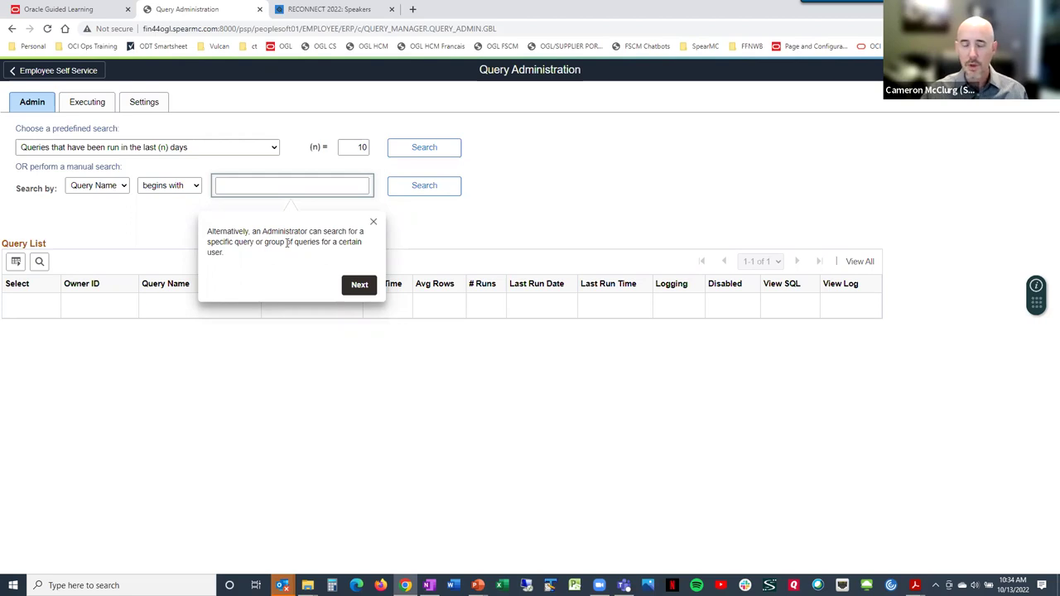
click(360, 285)
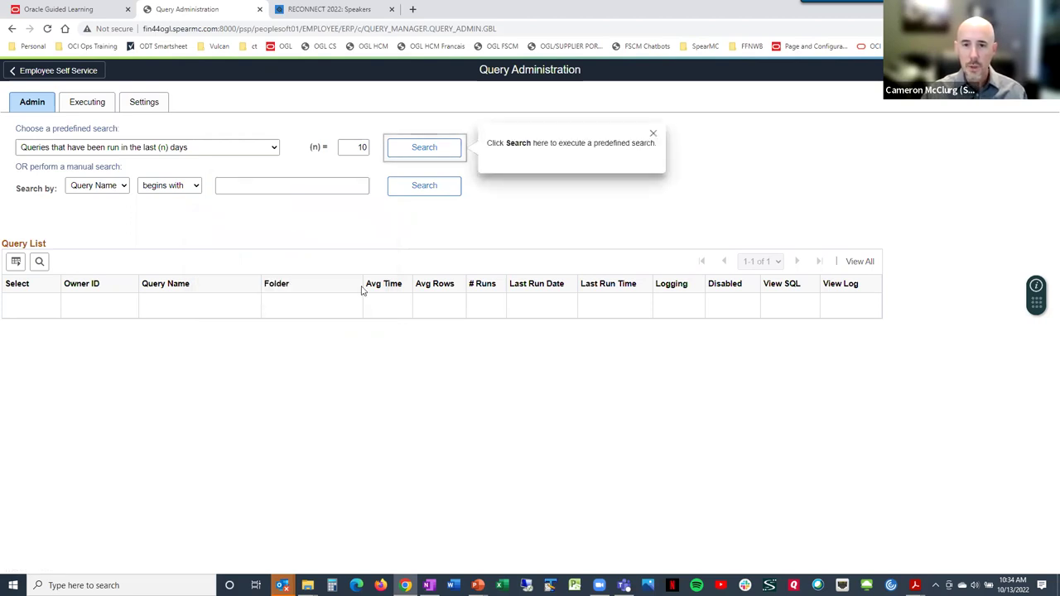
click(418, 149)
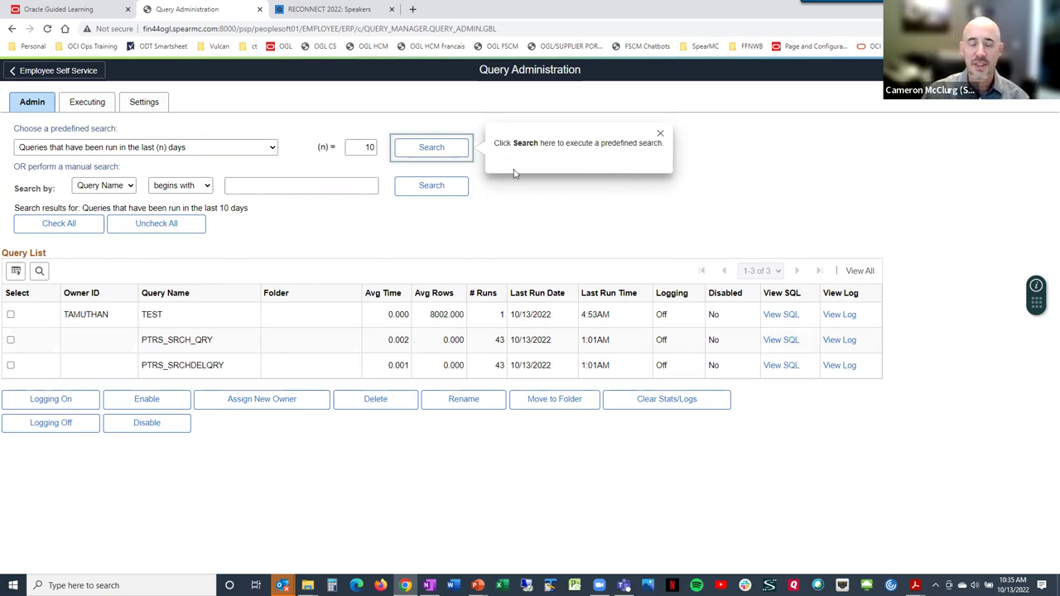
click(436, 189)
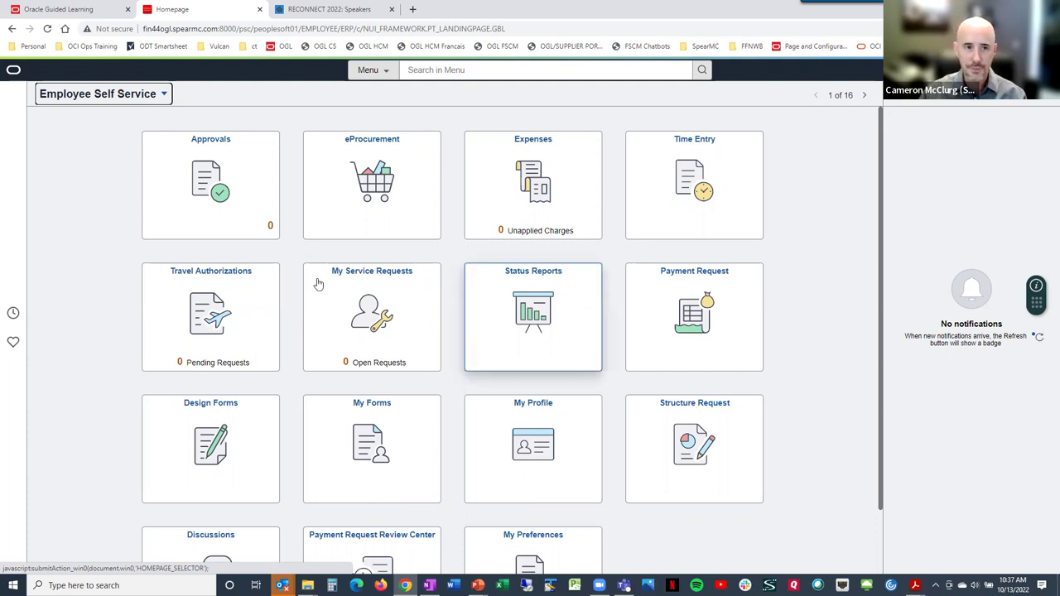
Step: Switch to the Oracle Guided Learning console, filter the content by "sear", and open FSCM - Using Search in the editor
click(72, 9)
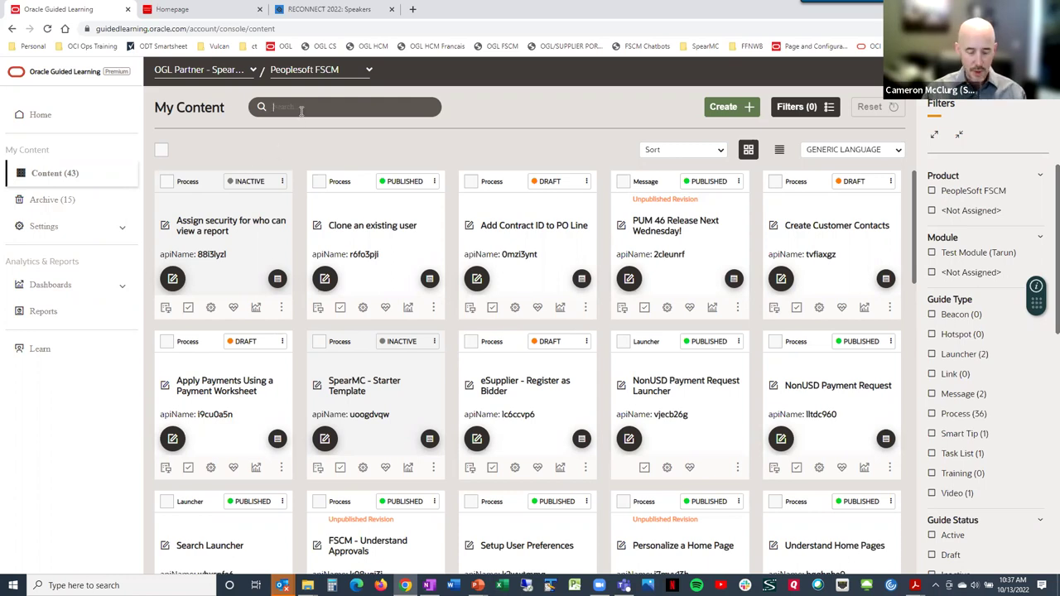
text(sear)
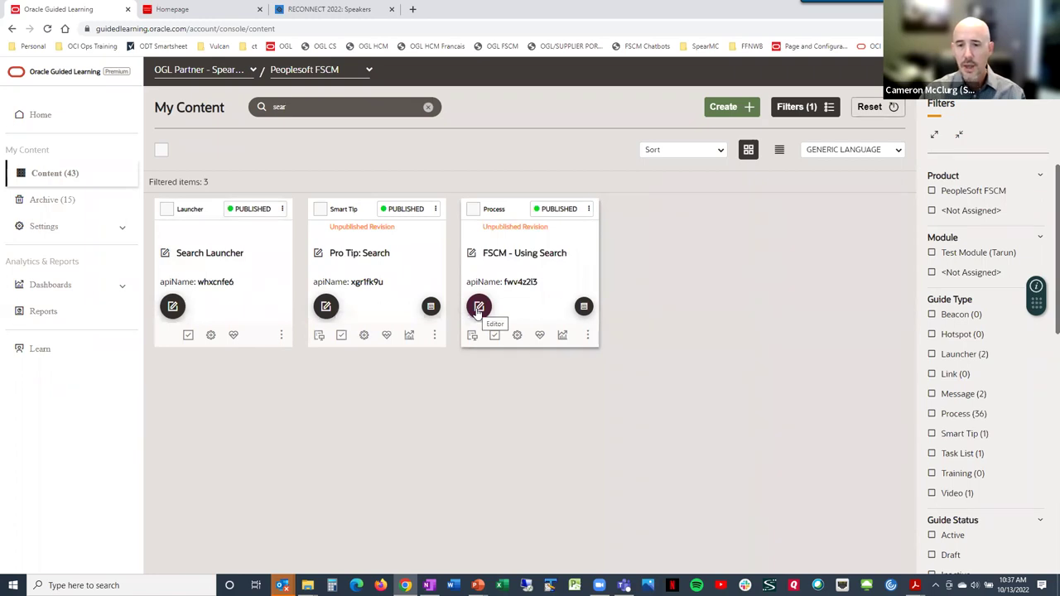
click(259, 9)
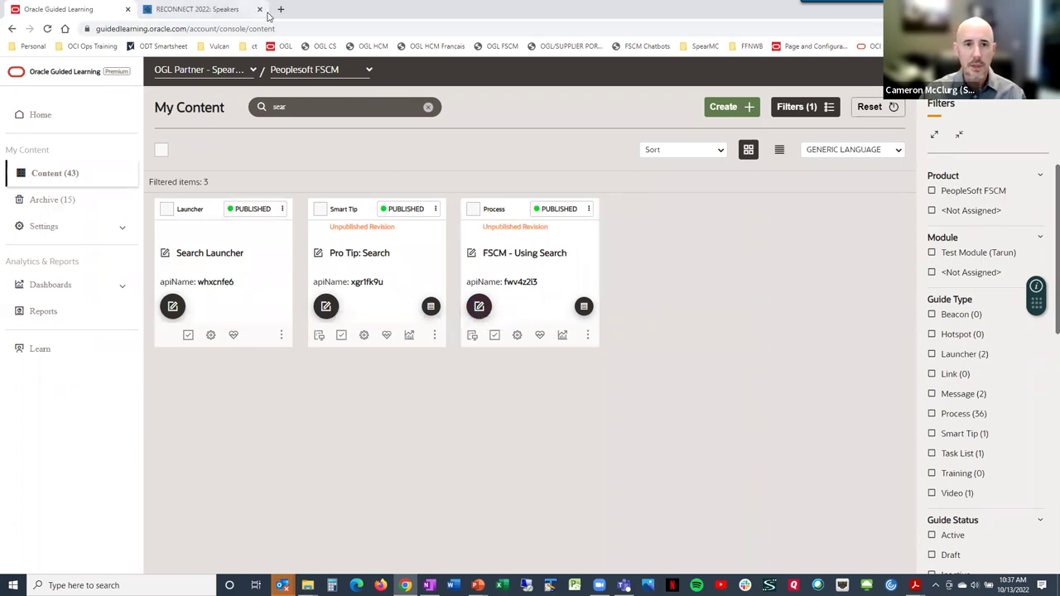
click(478, 308)
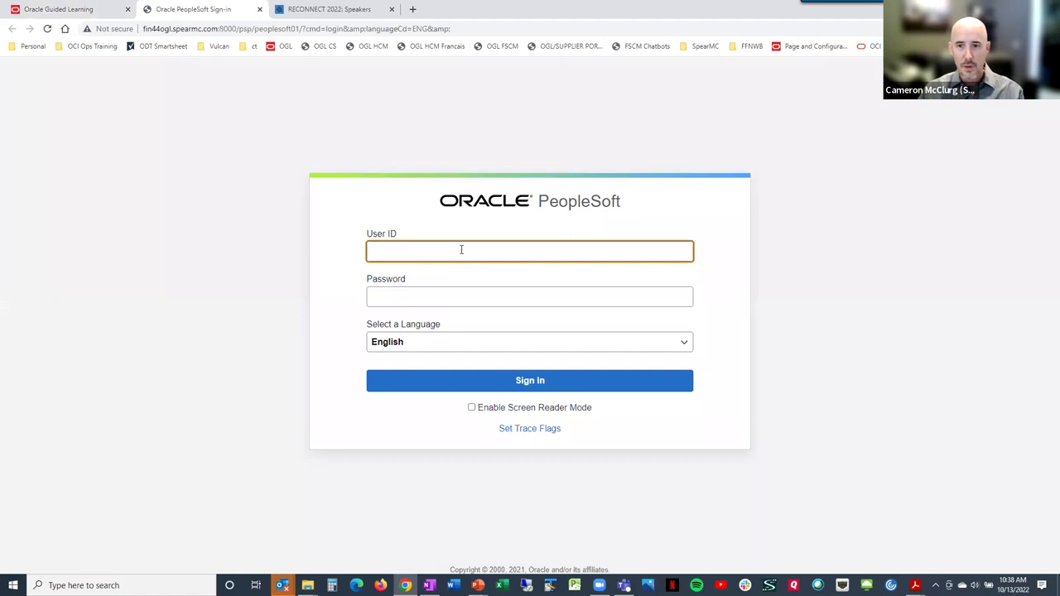
Step: Sign in to PeopleSoft with the saved user ID and account password to load the guide in the editor
click(462, 250)
click(736, 256)
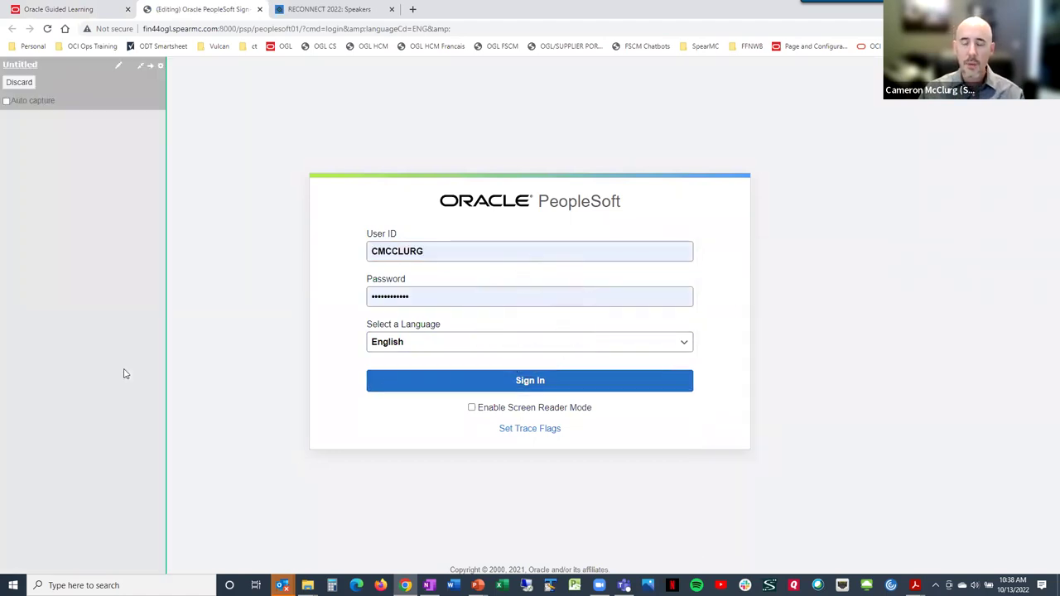
key(Return)
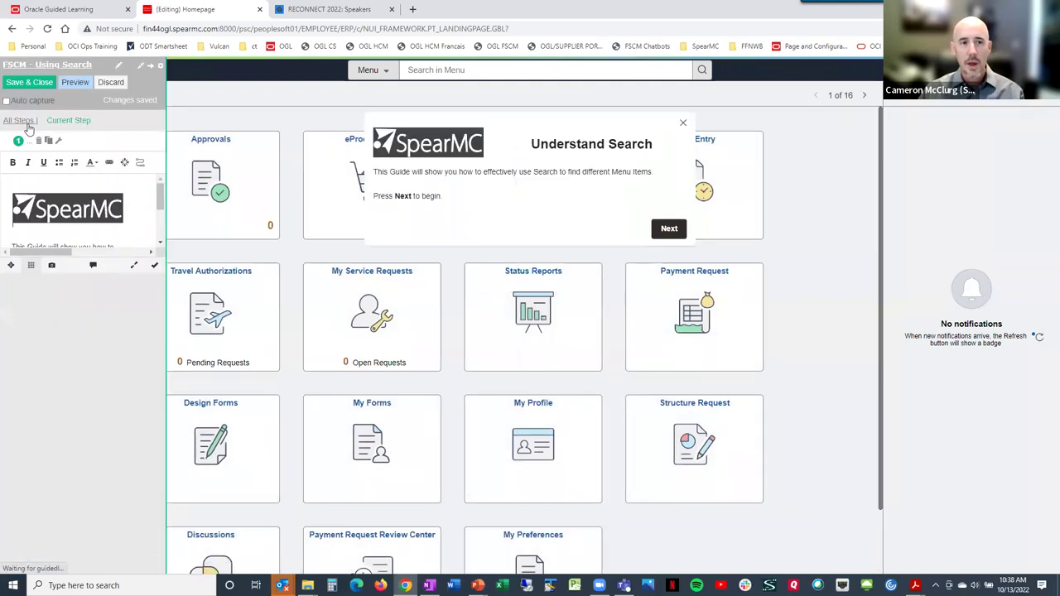
Step: List all steps of the guide and open the display settings of step 2, the Search Bar explanation
click(24, 121)
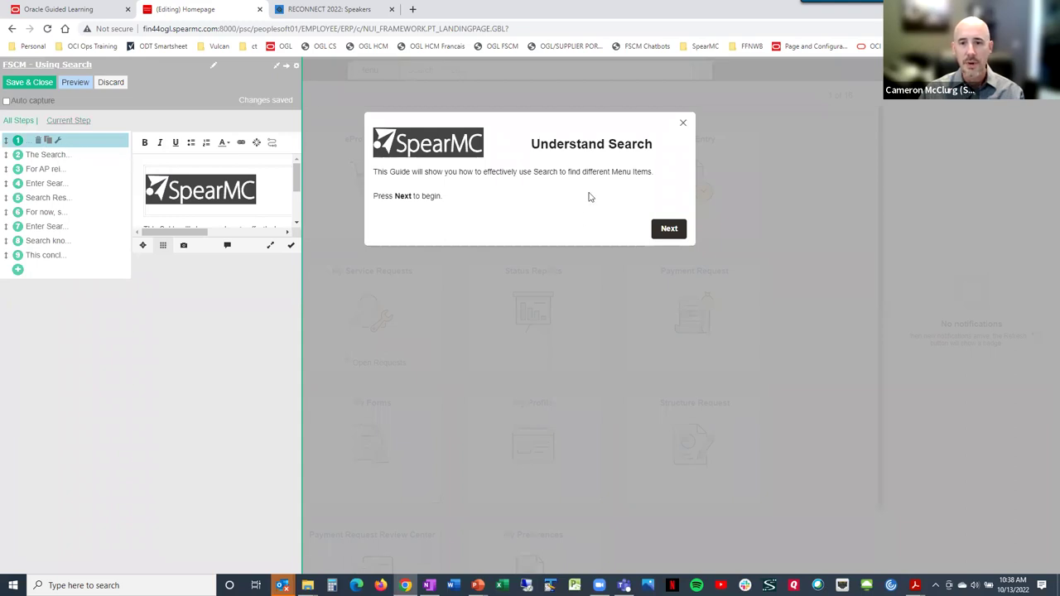
click(17, 158)
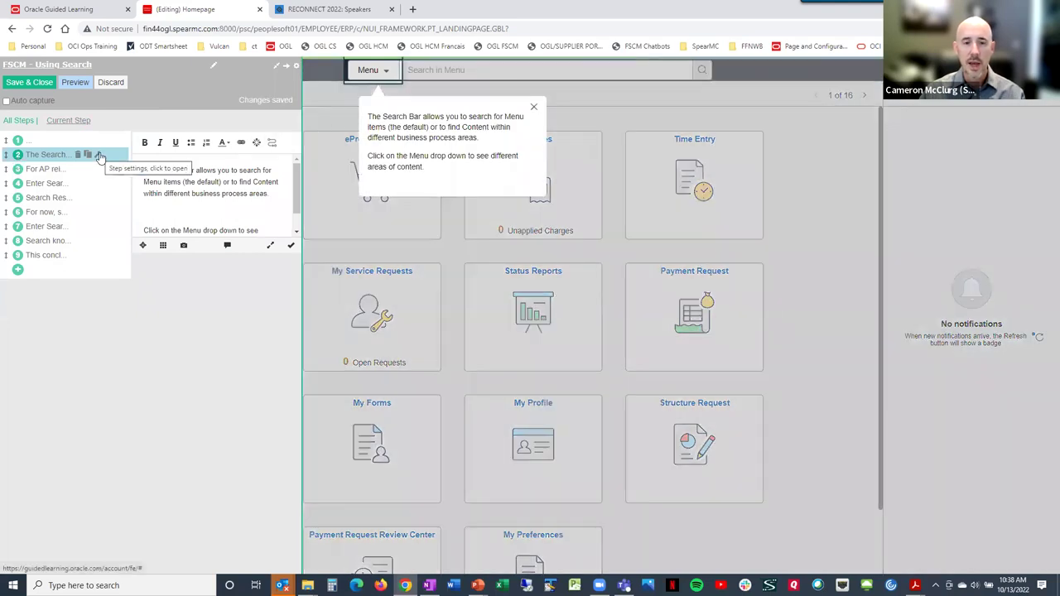
click(99, 156)
click(187, 299)
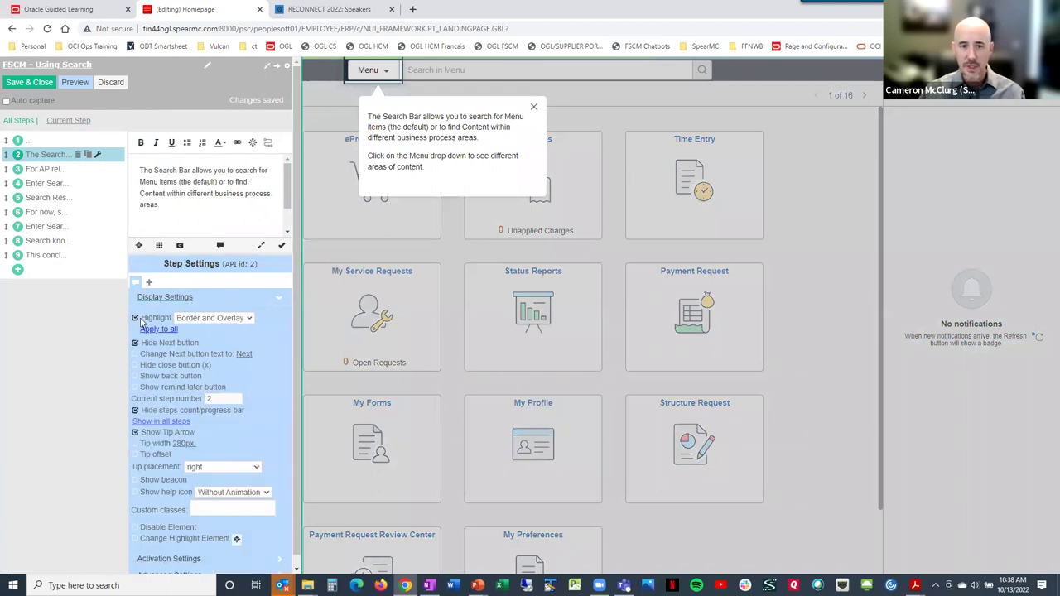
Step: Try the Border highlight on step 2 and restore the highlight to Border and Overlay
click(211, 318)
click(191, 329)
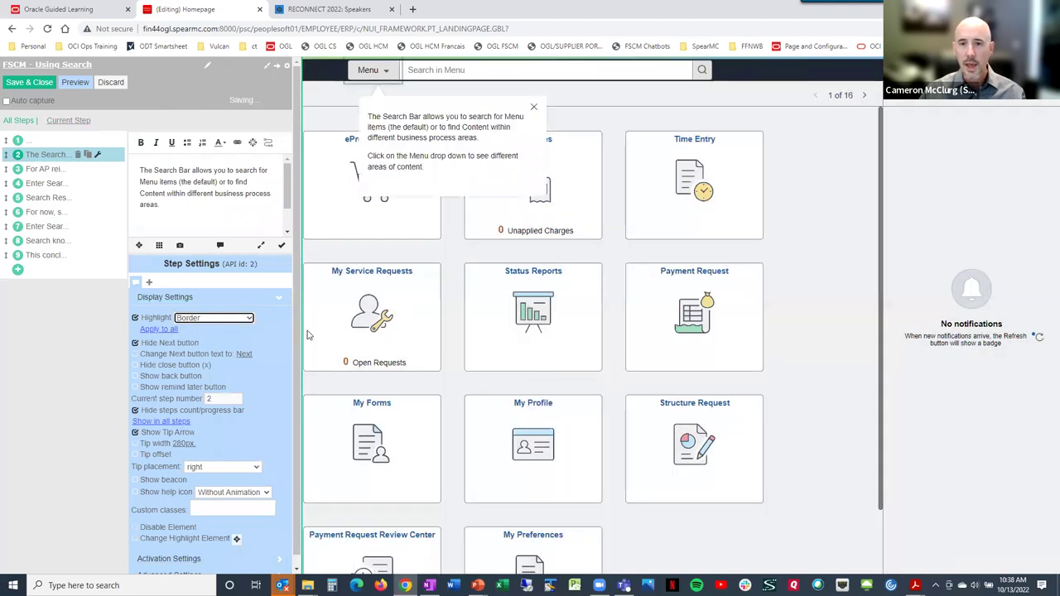
click(224, 321)
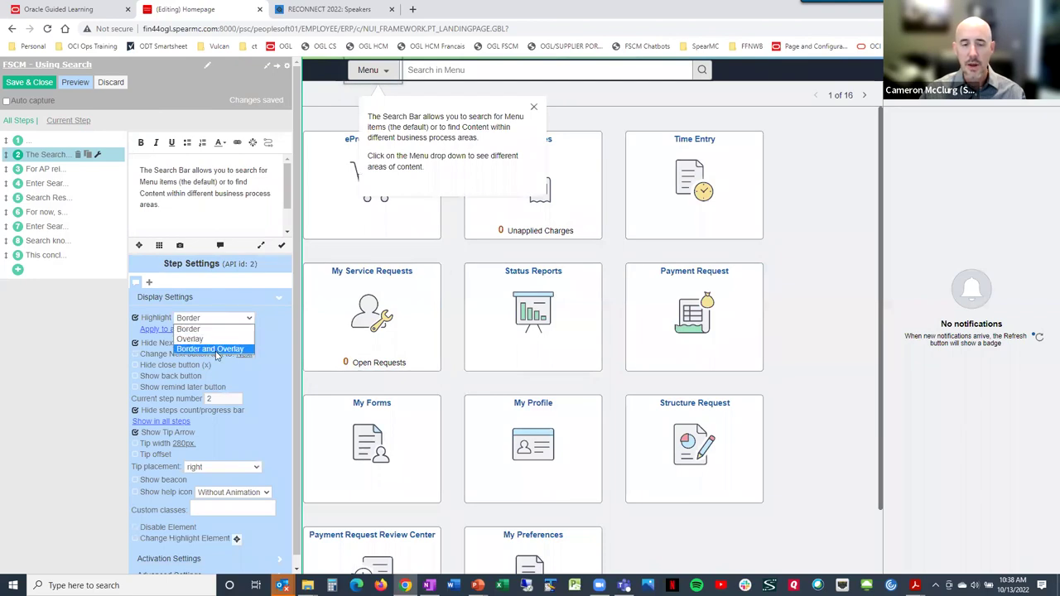
click(220, 349)
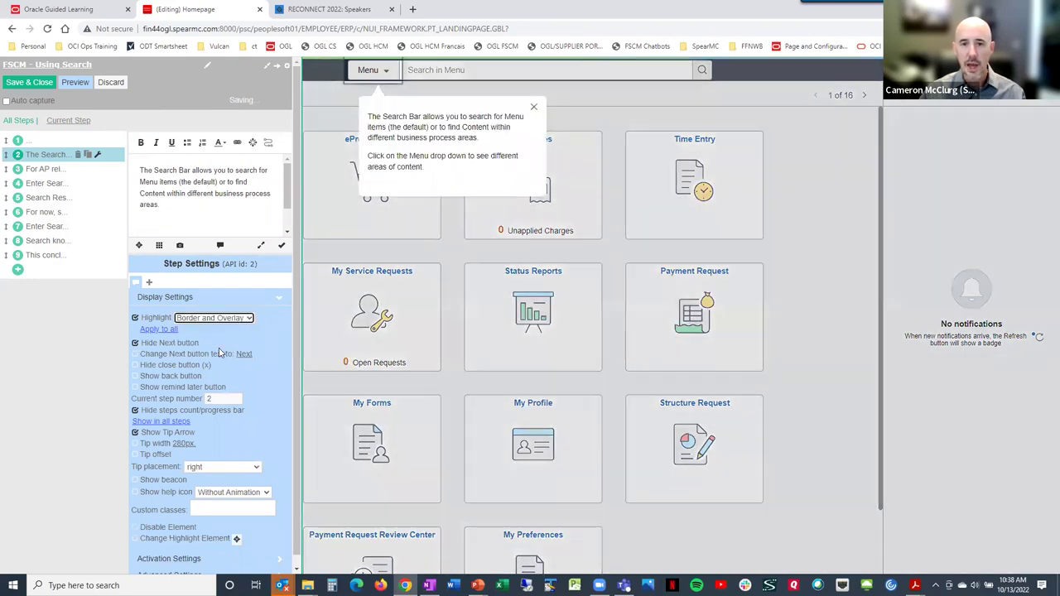
Step: Examine step 2's text and its activation settings, including the condition that advances the guide
click(211, 212)
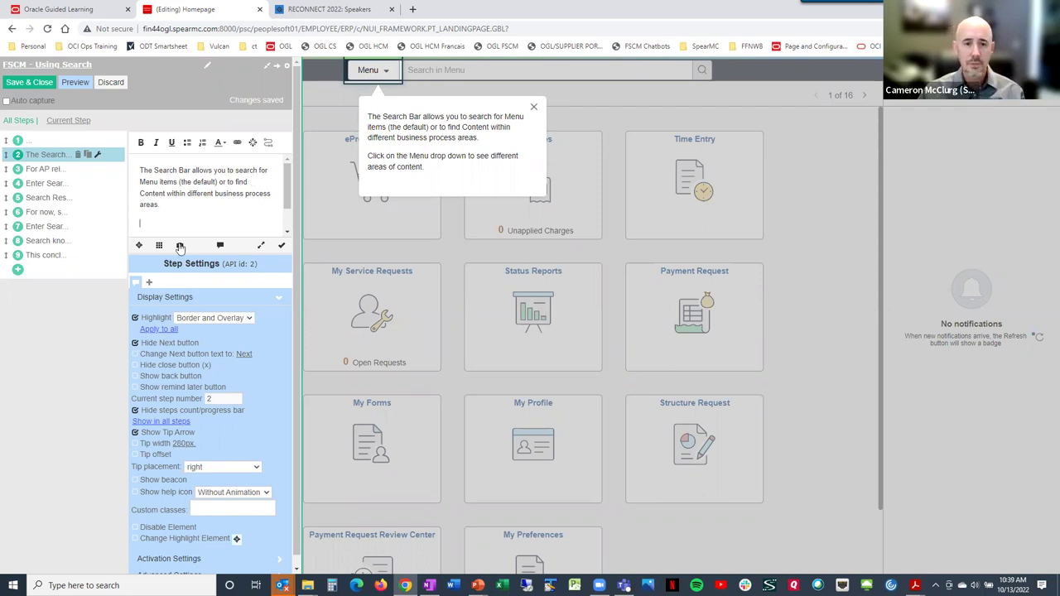
click(190, 224)
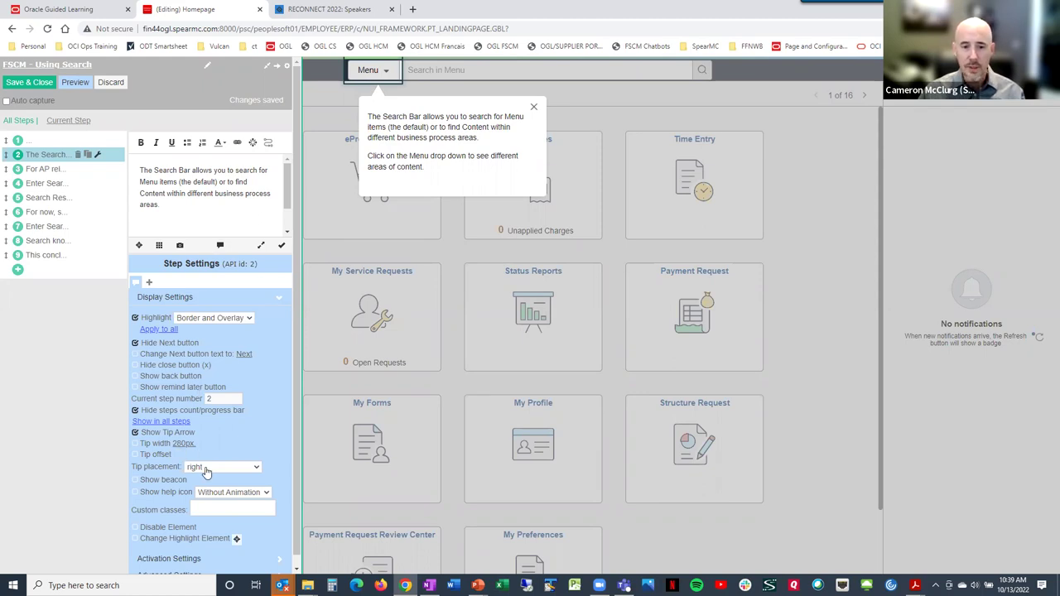
scroll(245, 400, down, 1)
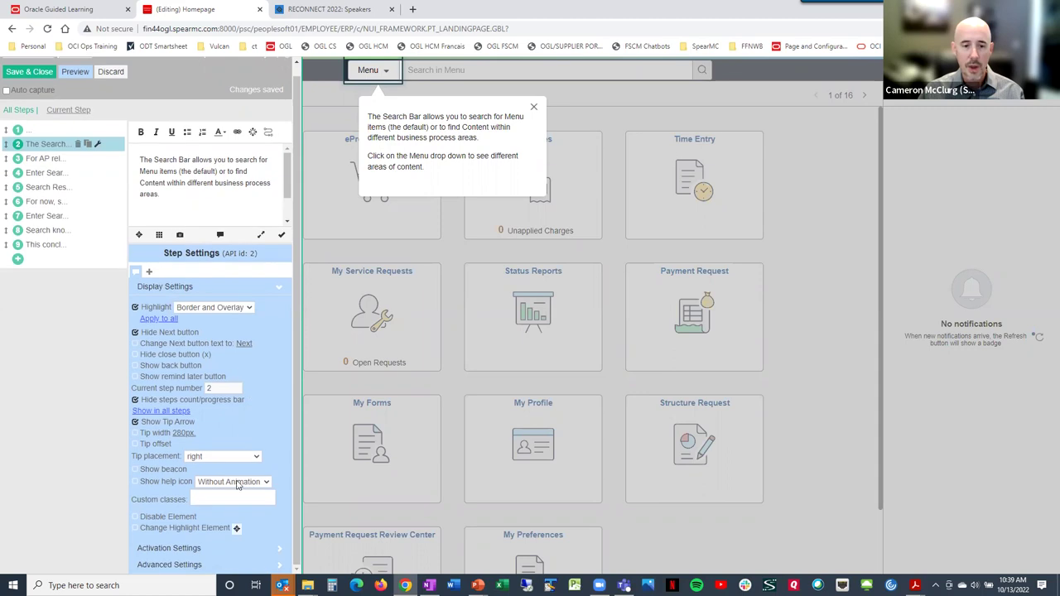
click(168, 548)
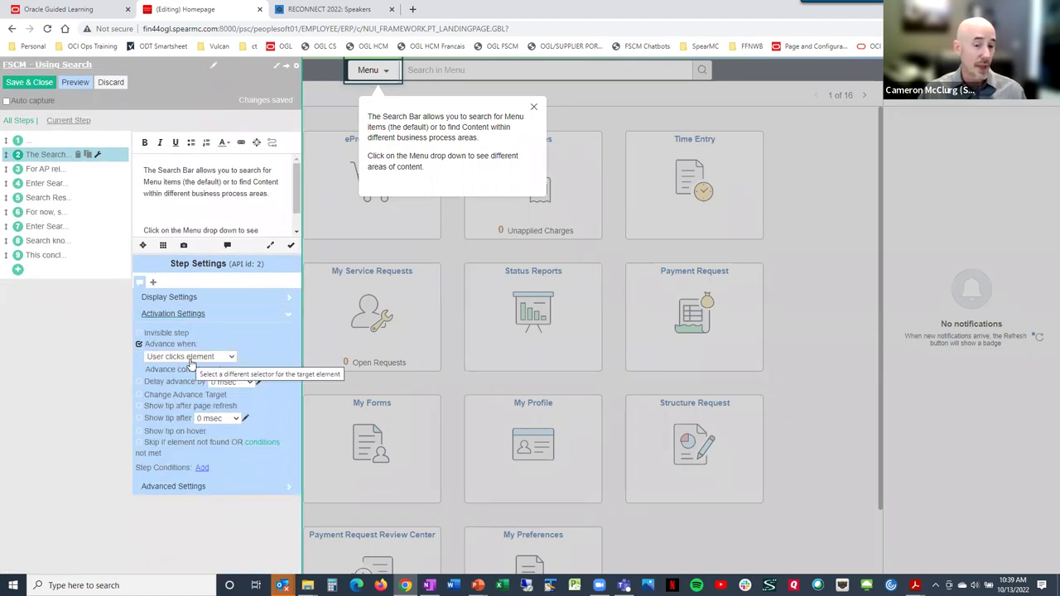
click(231, 321)
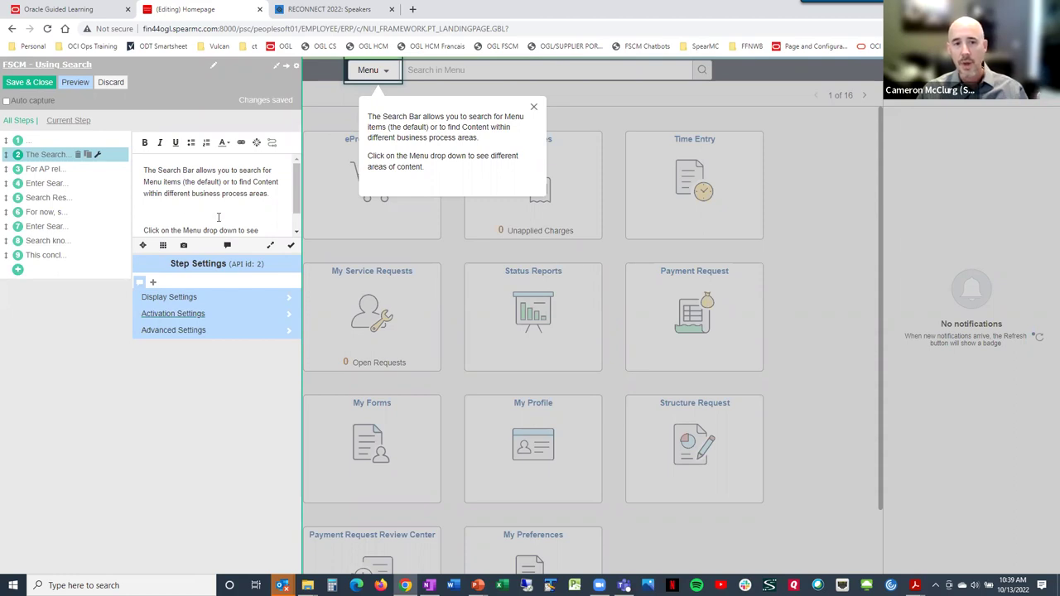
Step: Go back to step 1 of the guide and leave the editor by discarding the revision
click(20, 141)
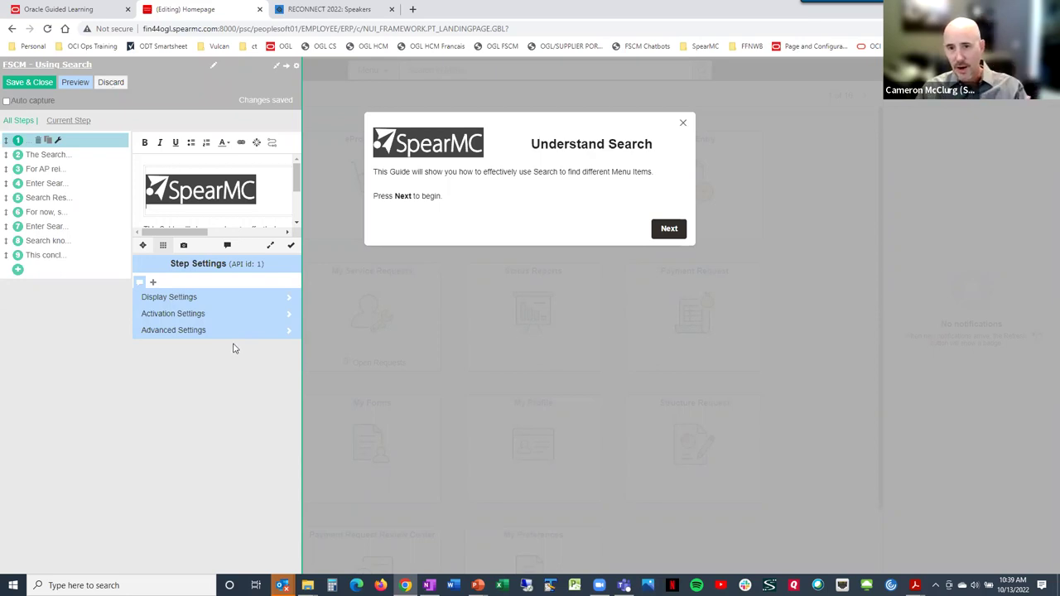
click(112, 83)
click(239, 123)
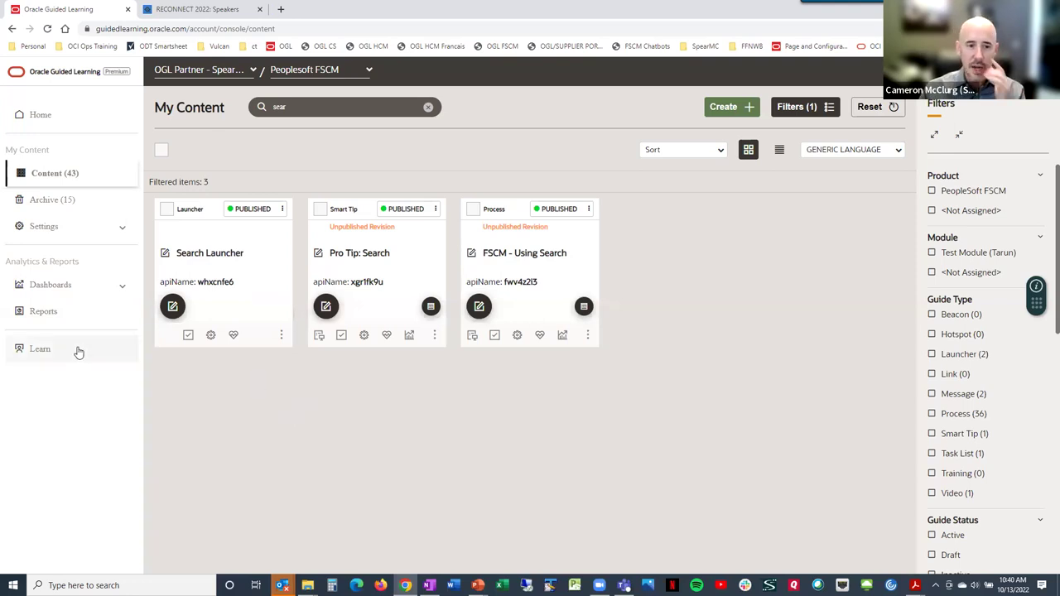
Step: Open the Feedback dashboard and include Peoplesoft Campus and Peoplesoft HCM alongside Peoplesoft FSCM
click(75, 287)
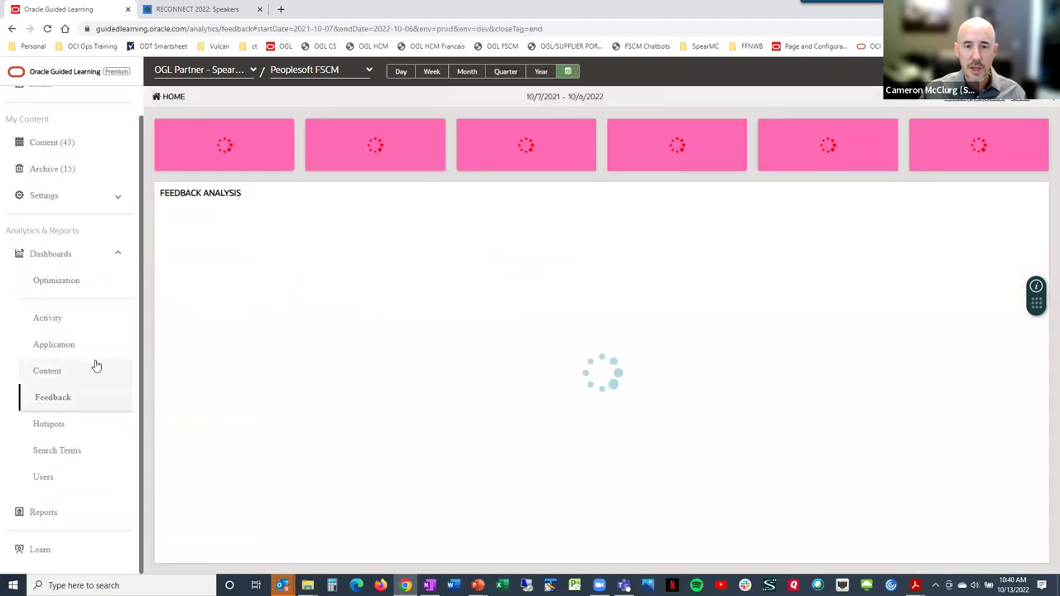
click(322, 71)
click(281, 104)
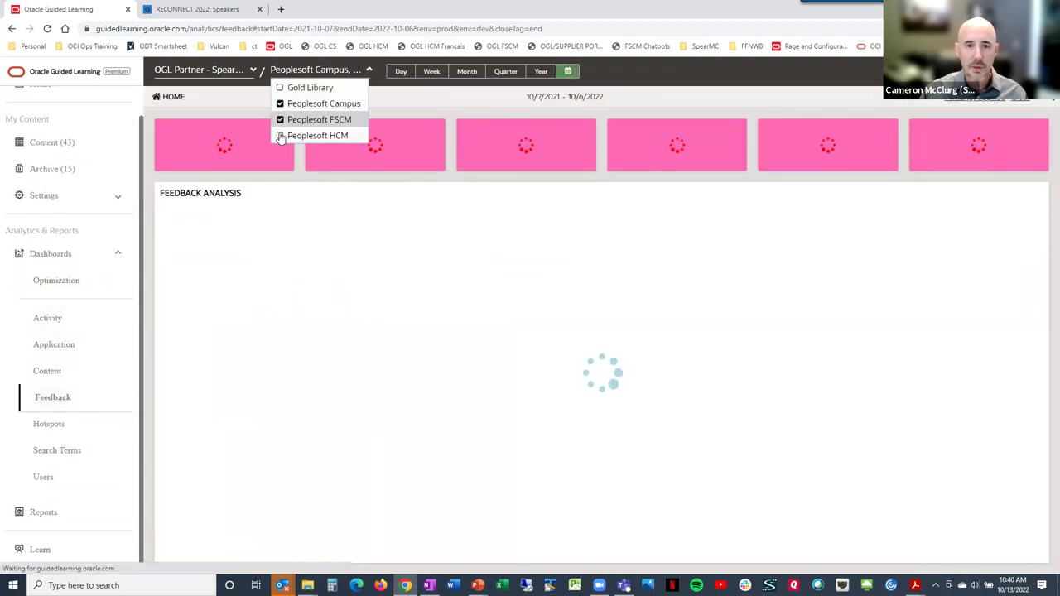
click(279, 135)
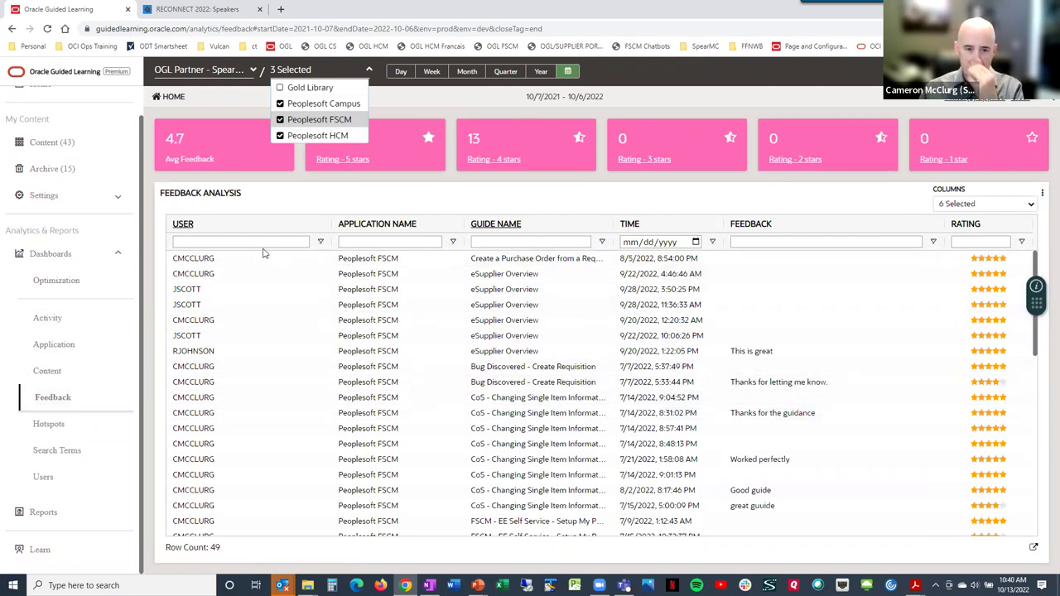
Step: Review guide usage in the Activity dashboard and check the attendee questions on the RECONNECT session page
click(58, 322)
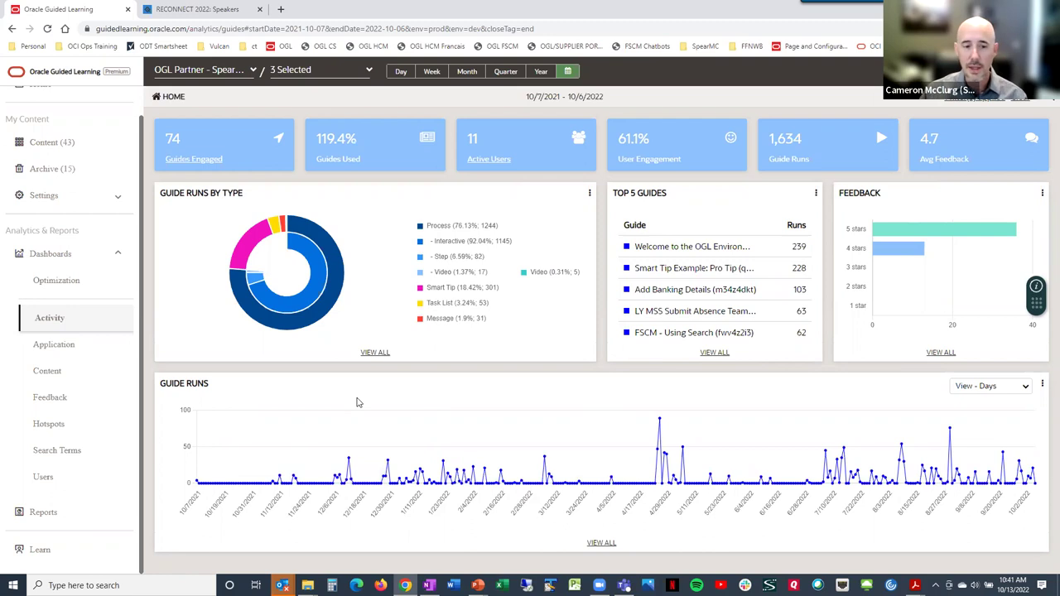
click(227, 5)
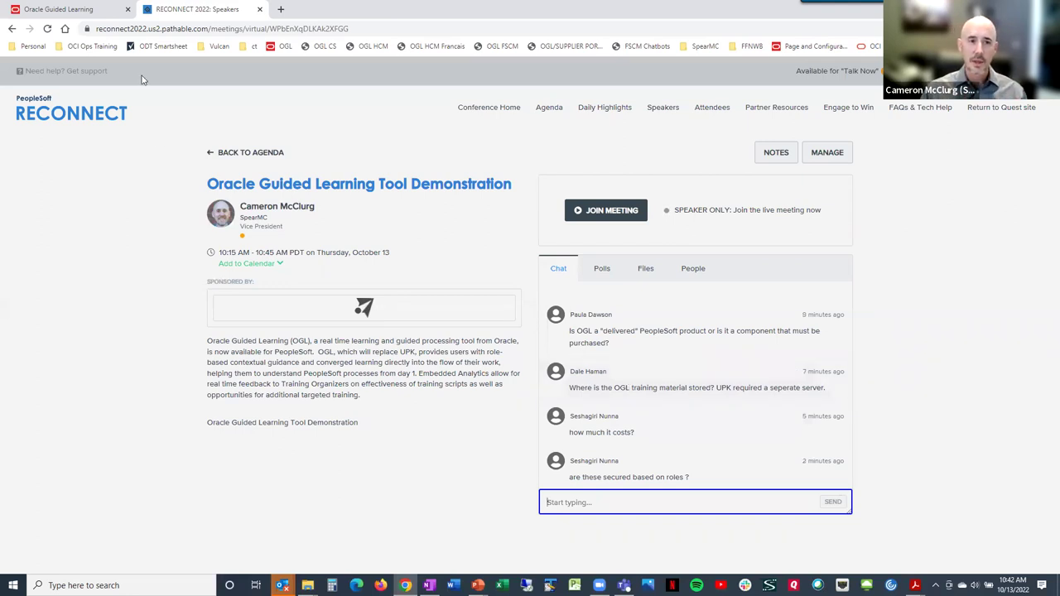
click(82, 9)
Step: Return to the My Content list and view which applications can be selected besides Peoplesoft FSCM
scroll(125, 348, up, 2)
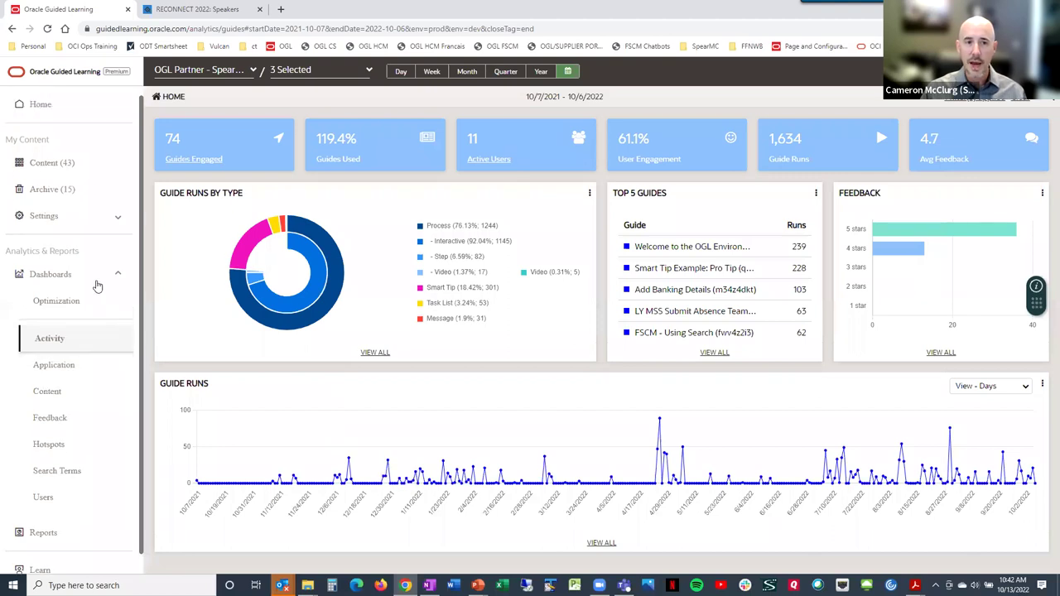
click(41, 173)
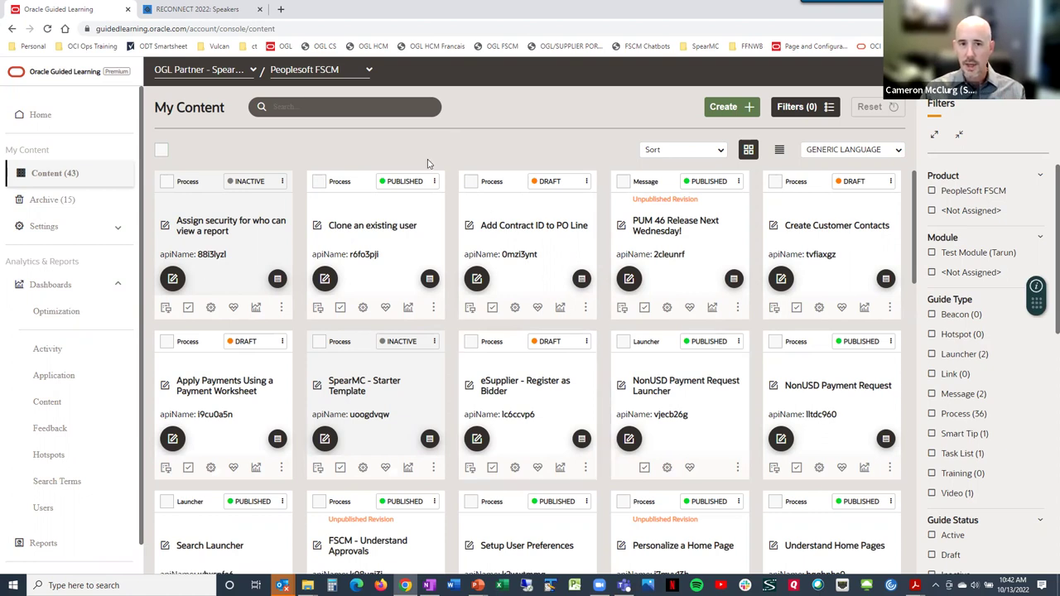
click(313, 71)
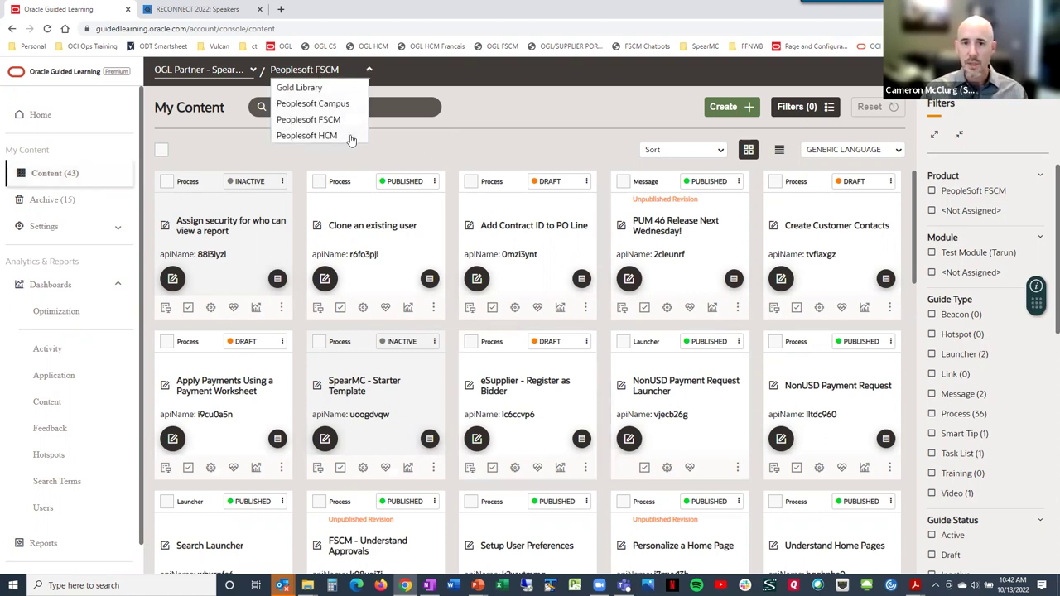
click(466, 147)
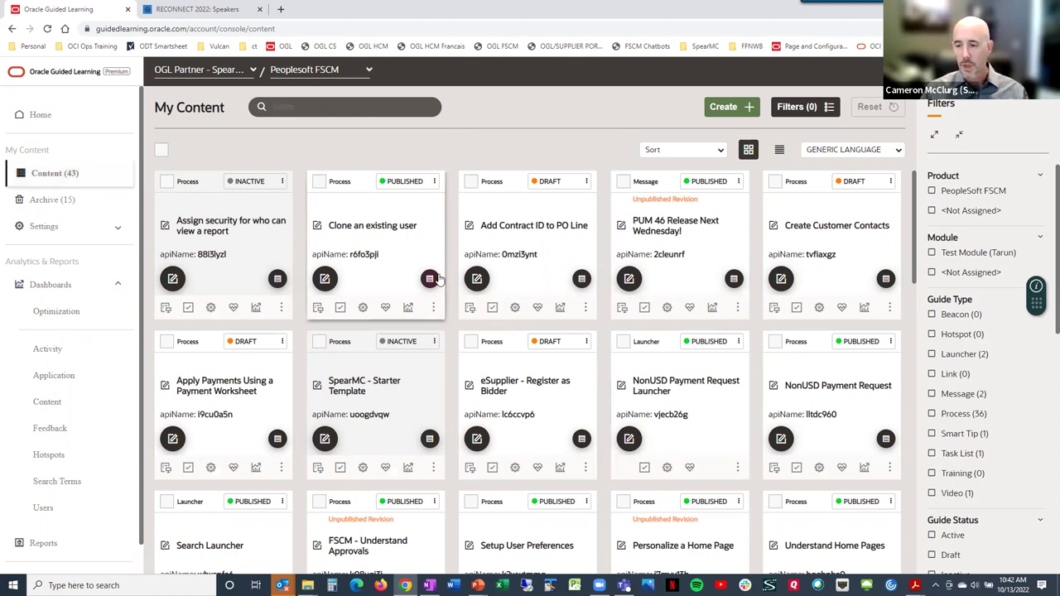
Step: Switch to PowerPoint to end the slide show, and check the RECONNECT session chat again in the browser
key(alt+Tab)
key(alt+Tab)
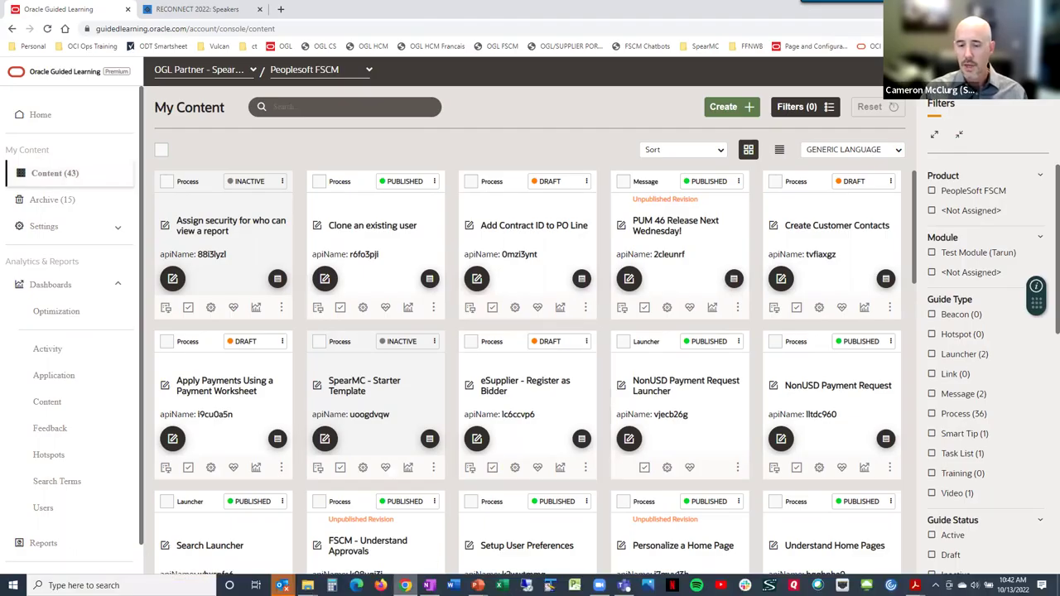
key(alt+Tab)
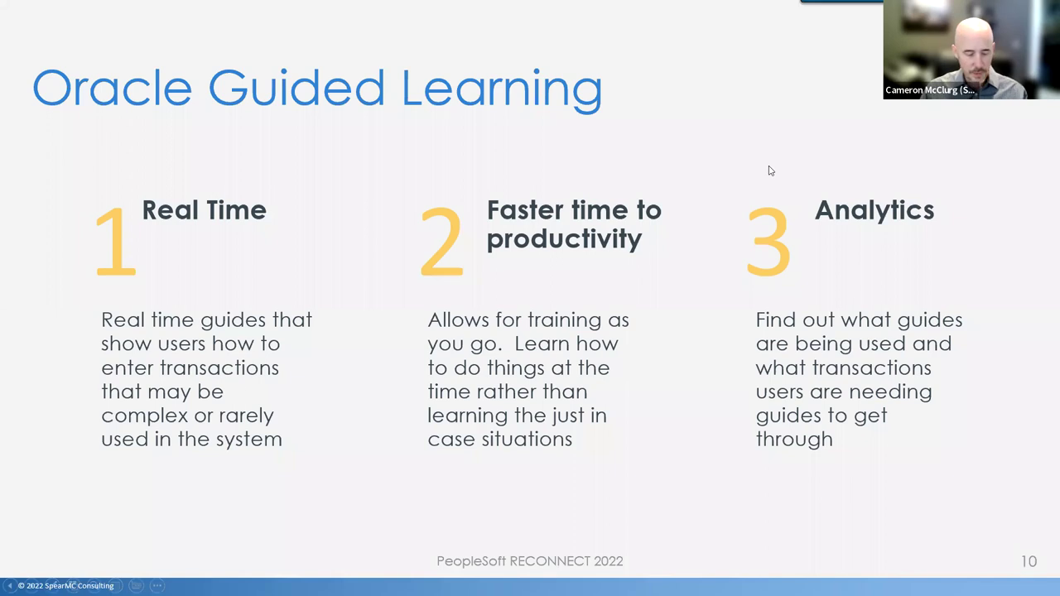
key(Escape)
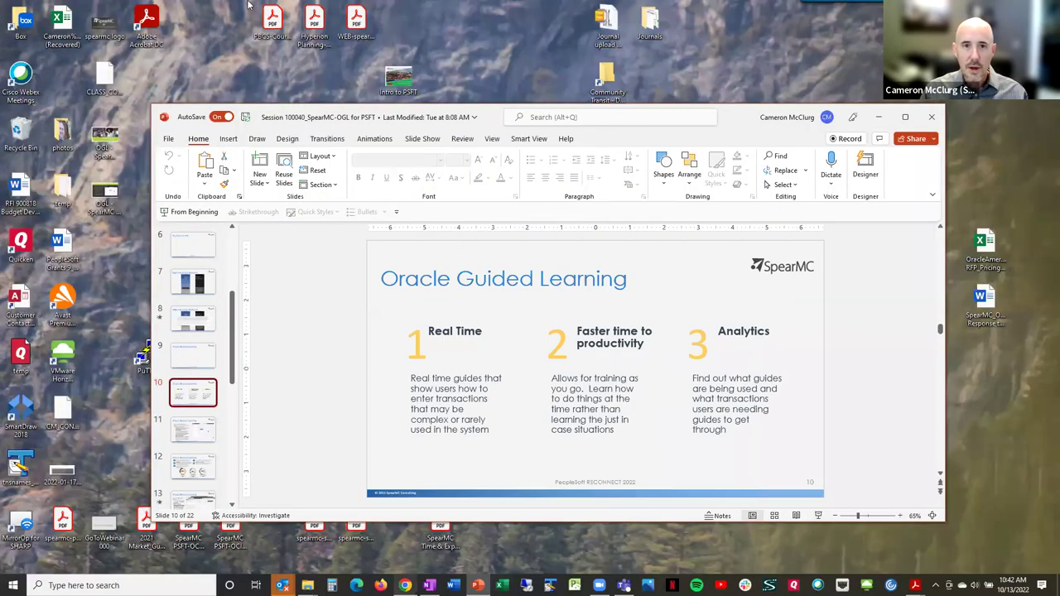
key(alt+Tab)
click(247, 9)
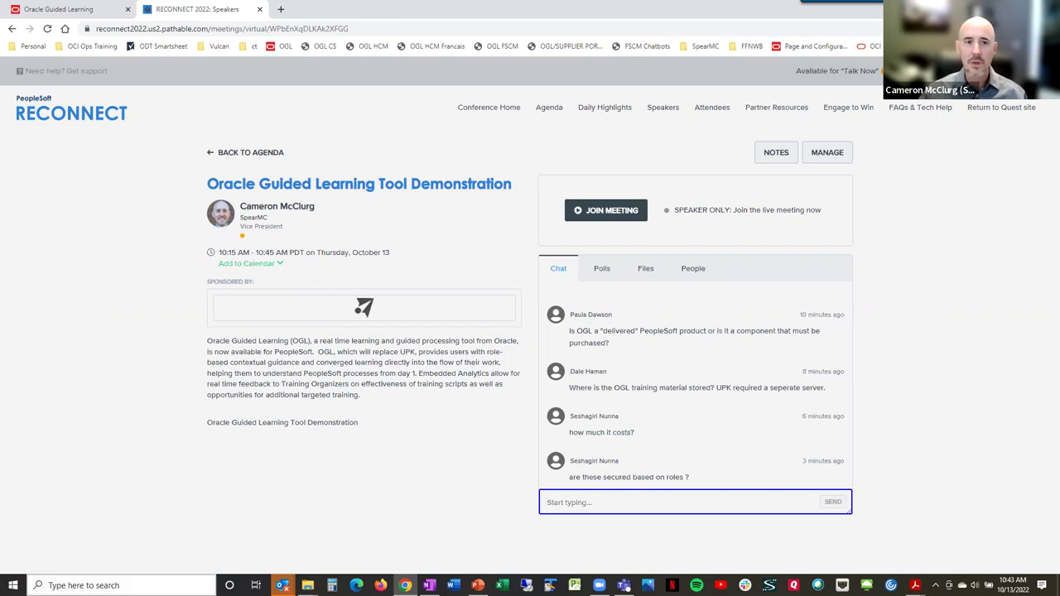
click(34, 7)
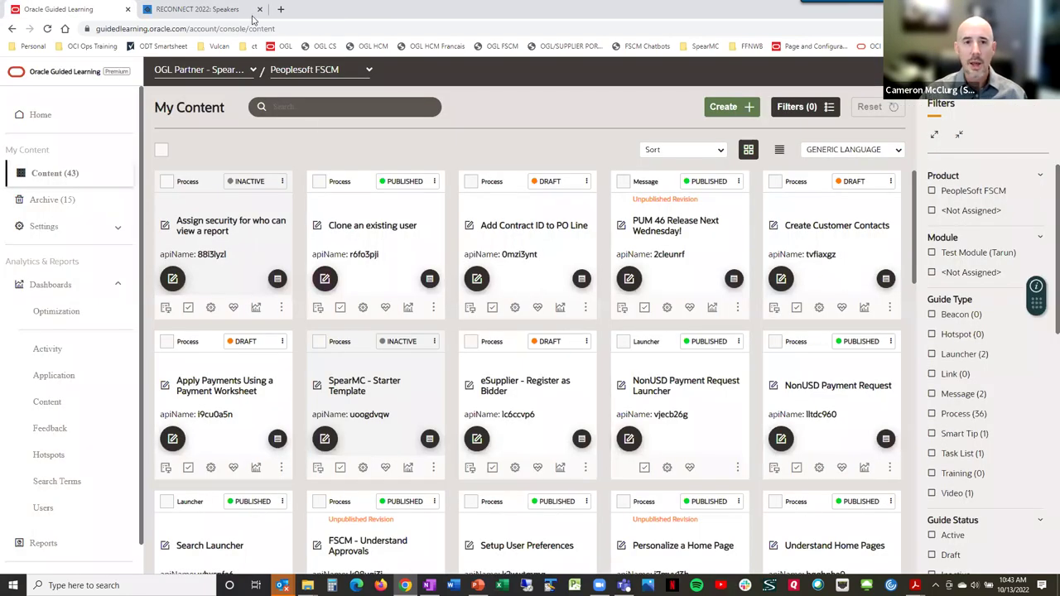
Step: Open the OGL FSCM site in a new browser tab and sign in with the saved user ID and account password
click(281, 9)
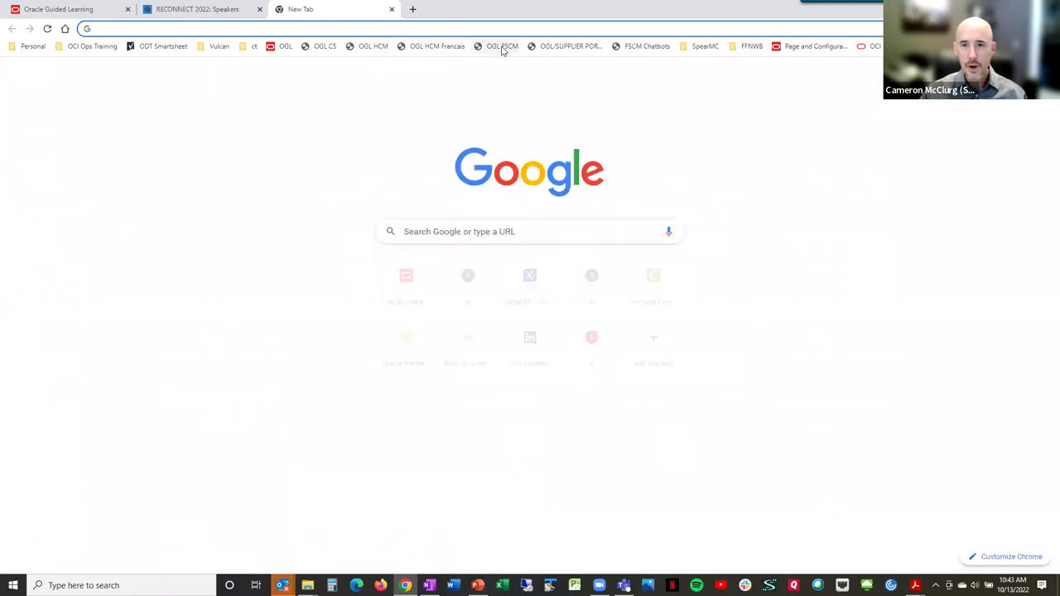
click(502, 45)
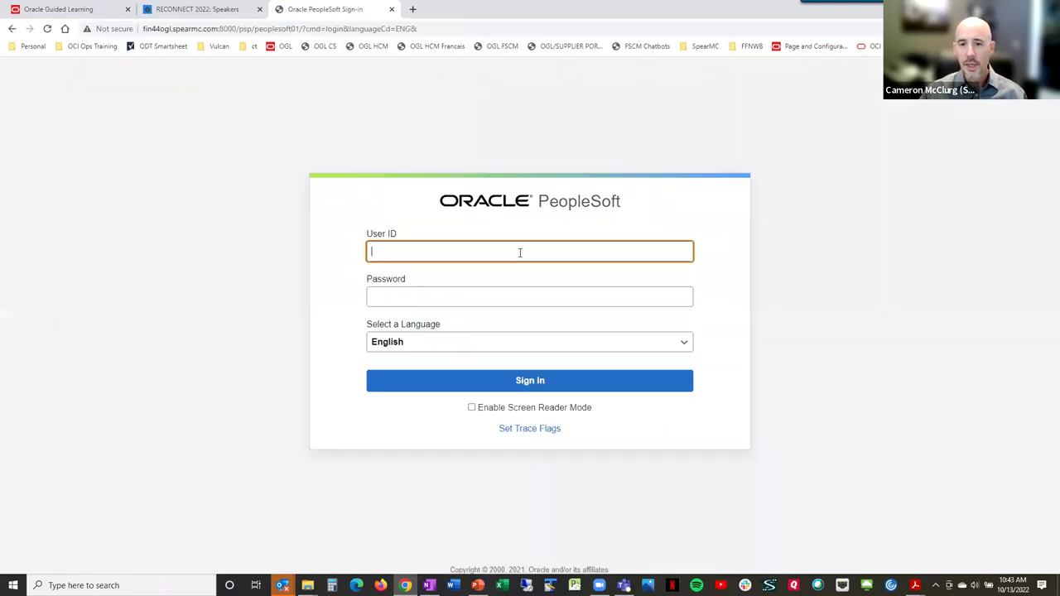
click(520, 251)
key(Down)
key(Return)
click(527, 383)
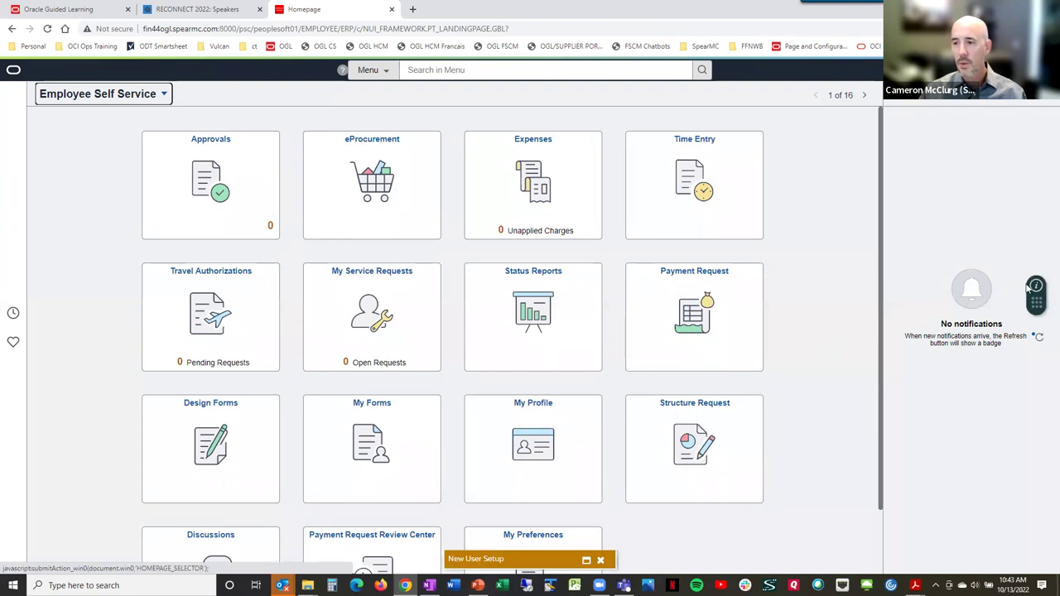
Step: Browse the guides in the Oracle Guided Learning help widget down to the Purchasing Guides and close it
click(1037, 296)
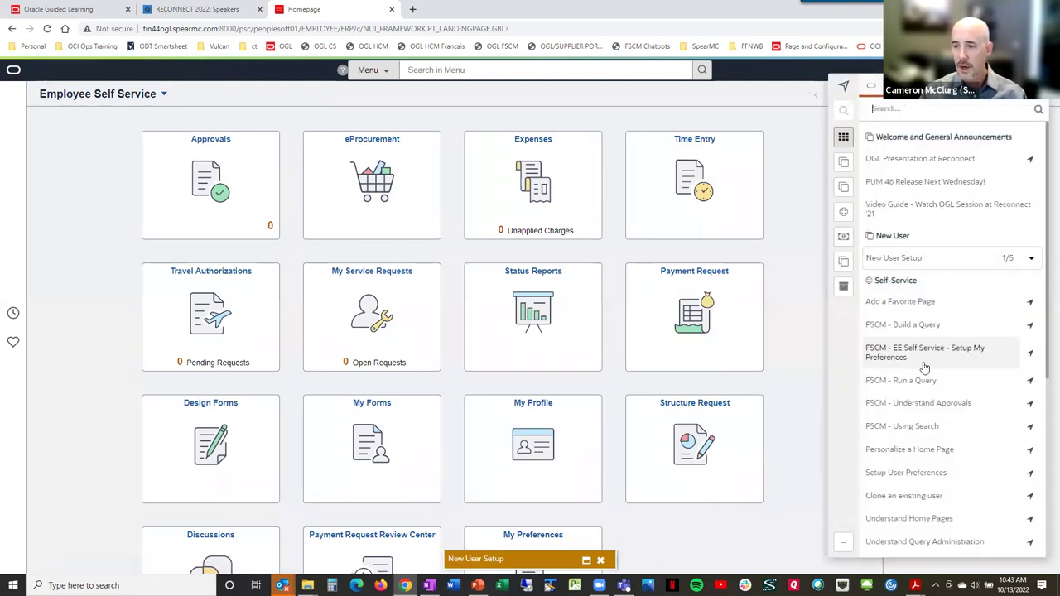
scroll(922, 368, down, 4)
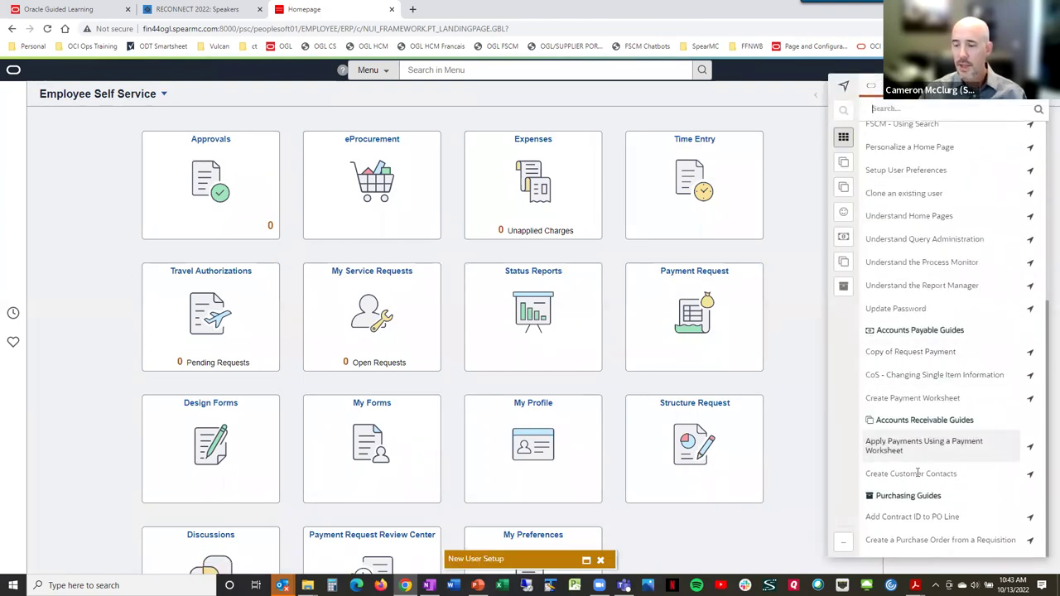
click(791, 333)
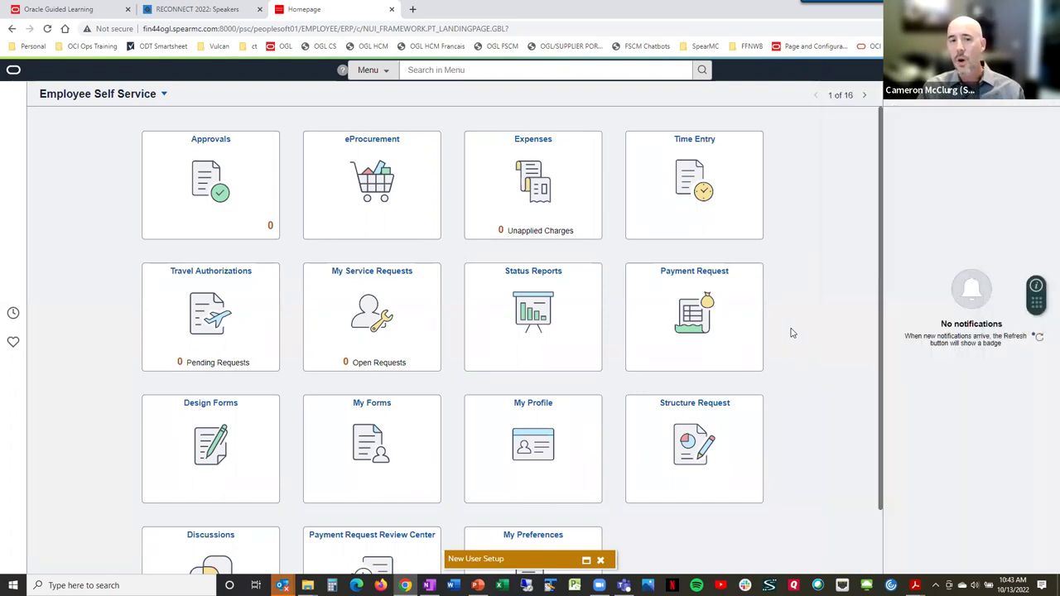
Step: Browse the available homepages from Employee Self Service down to Configuration Specialist, then close the list without choosing one
click(109, 97)
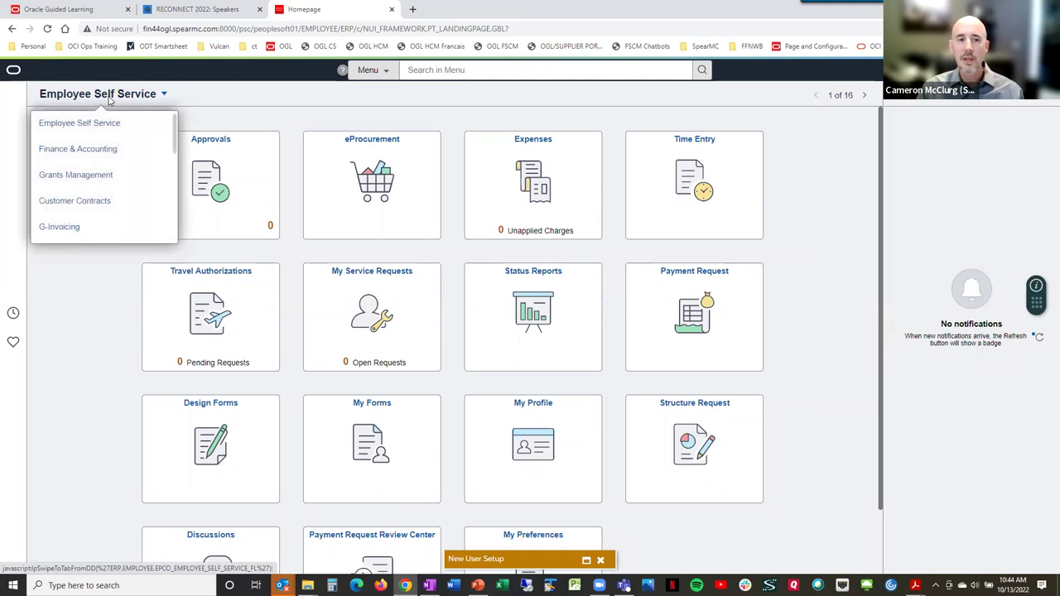
scroll(93, 187, down, 5)
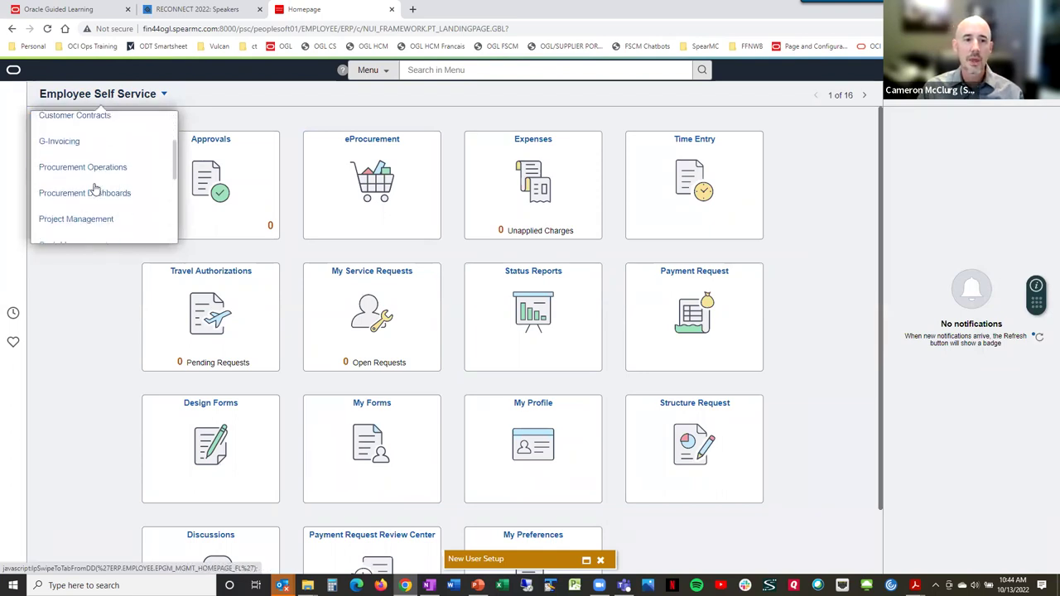
scroll(95, 187, down, 3)
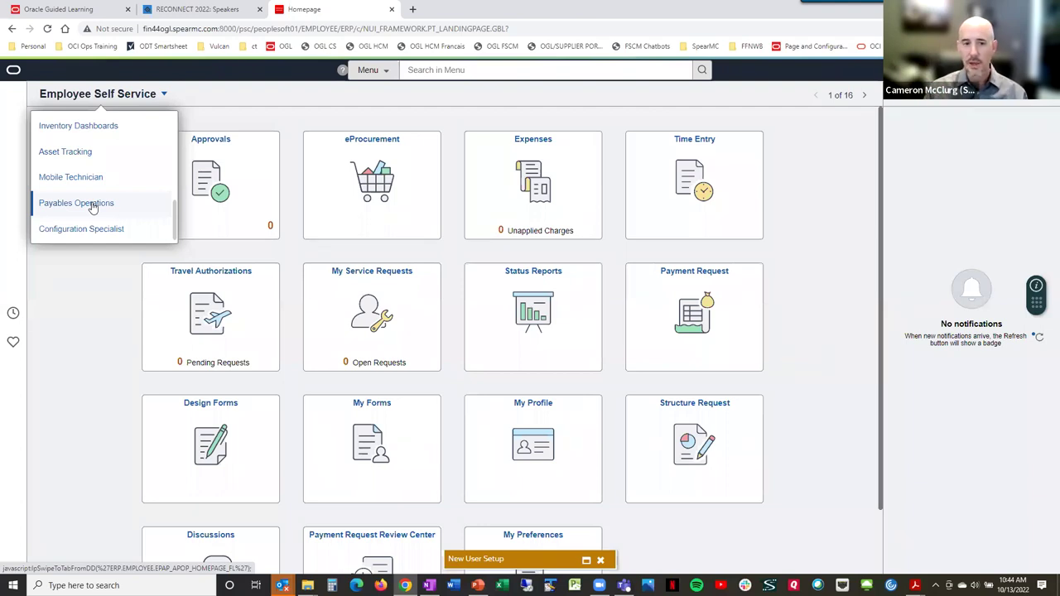
scroll(93, 215, up, 3)
click(467, 246)
Step: Open the eProcurement home page from Employee Self Service and dismiss its welcome message
click(369, 177)
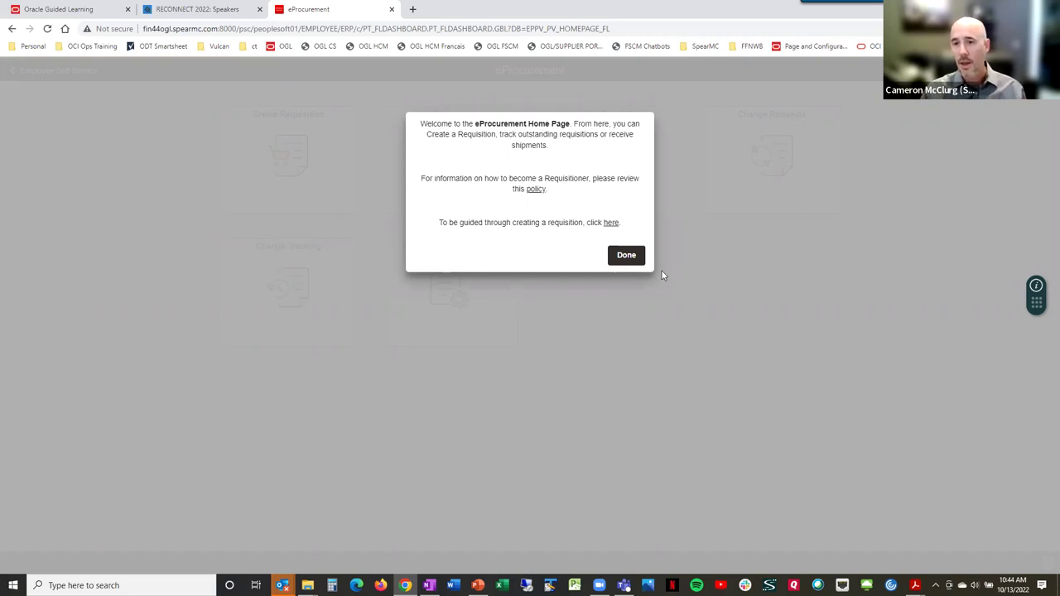
click(631, 255)
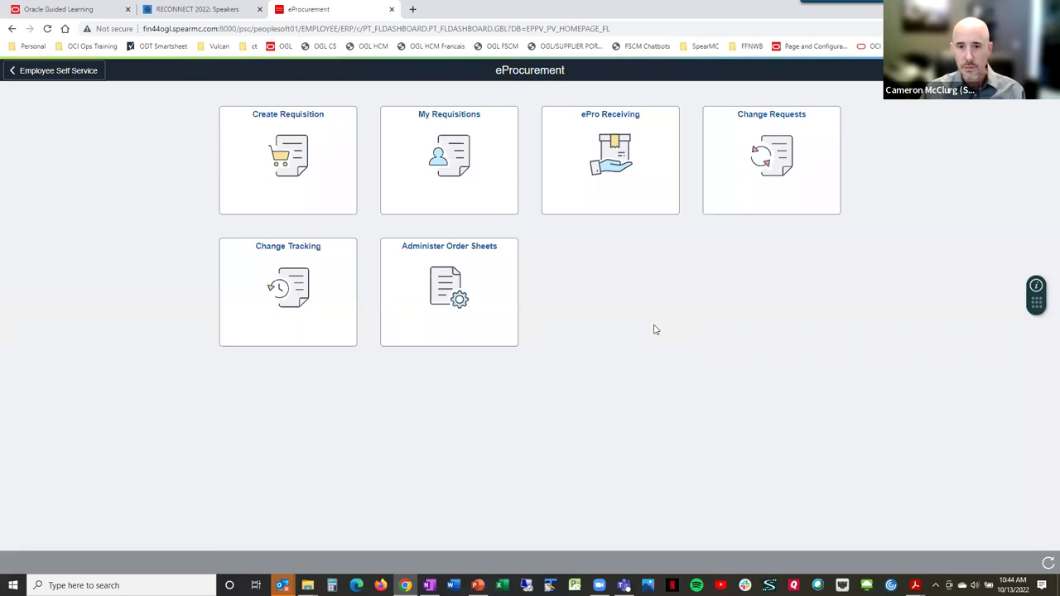
Step: Return to the RECONNECT session page in the browser and read the latest attendee messages in its chat
key(alt+Tab)
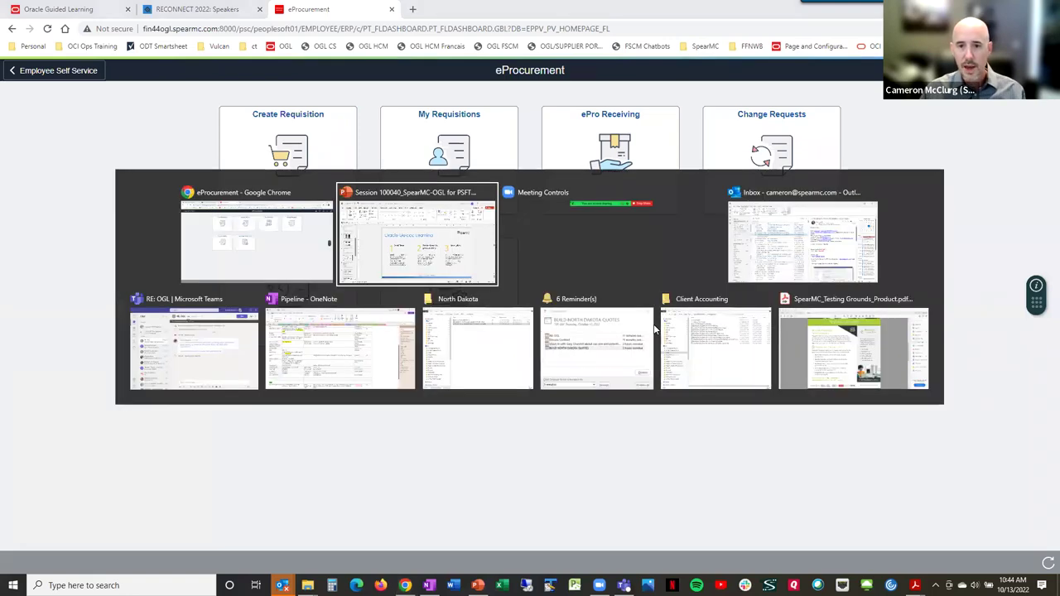
click(323, 257)
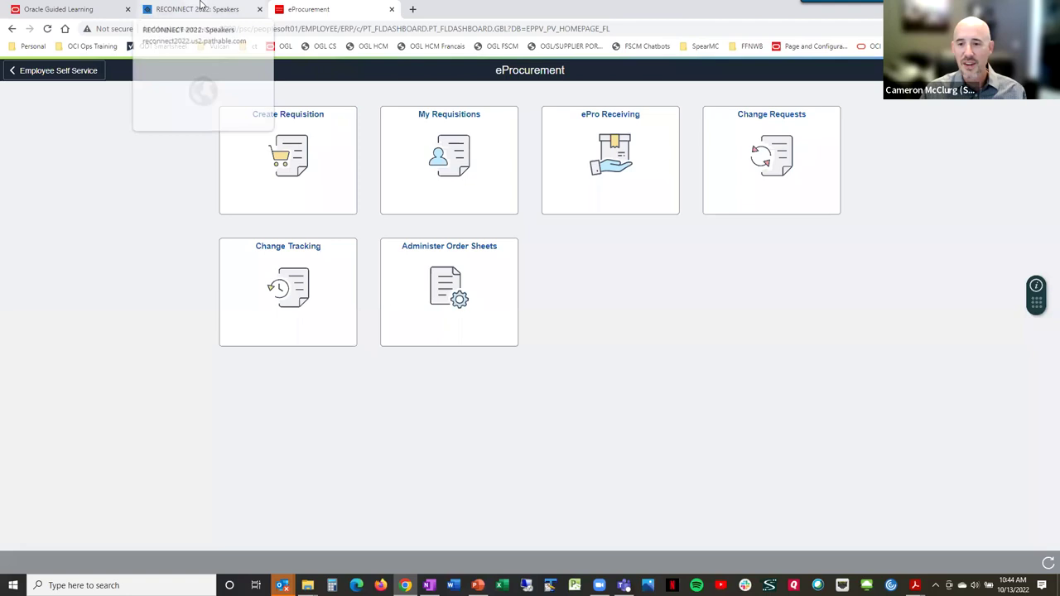
click(193, 9)
click(847, 401)
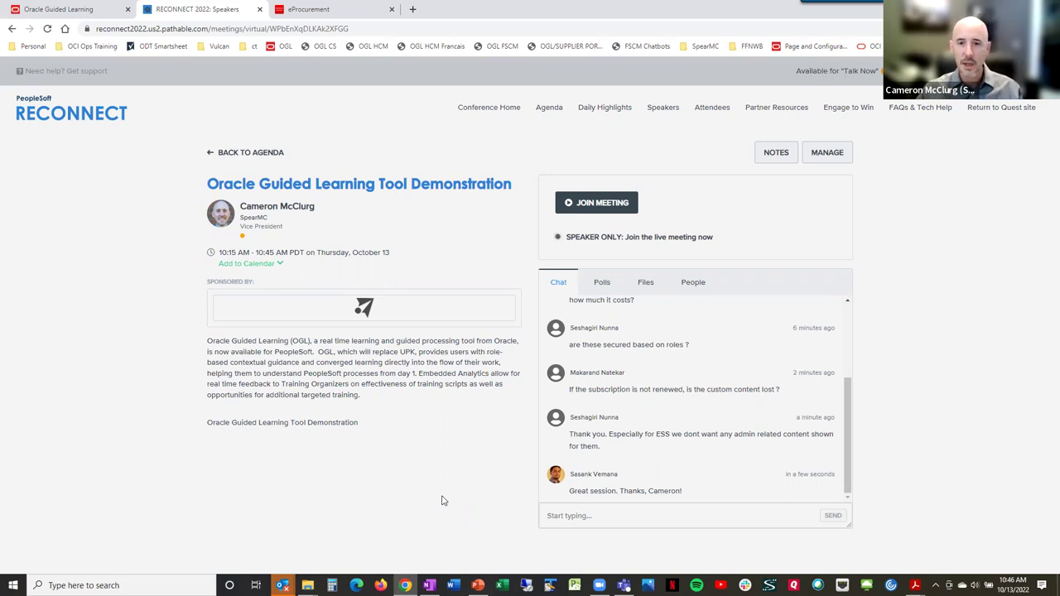
Step: Switch to PowerPoint, display the closing Q&A slide 22 and maximize the presentation window
key(alt+Tab)
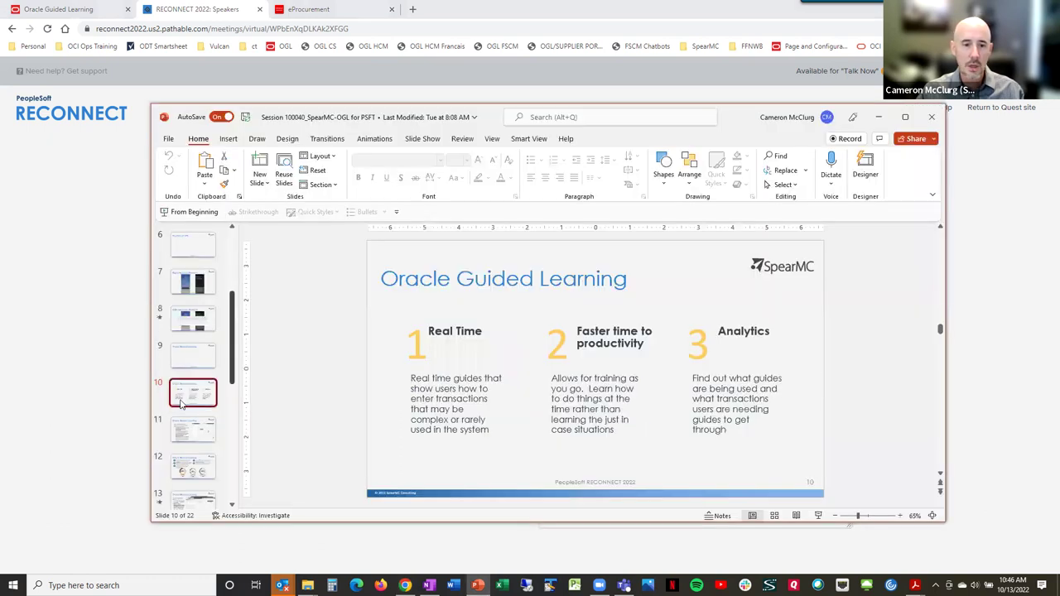
scroll(189, 420, up, 1)
click(198, 442)
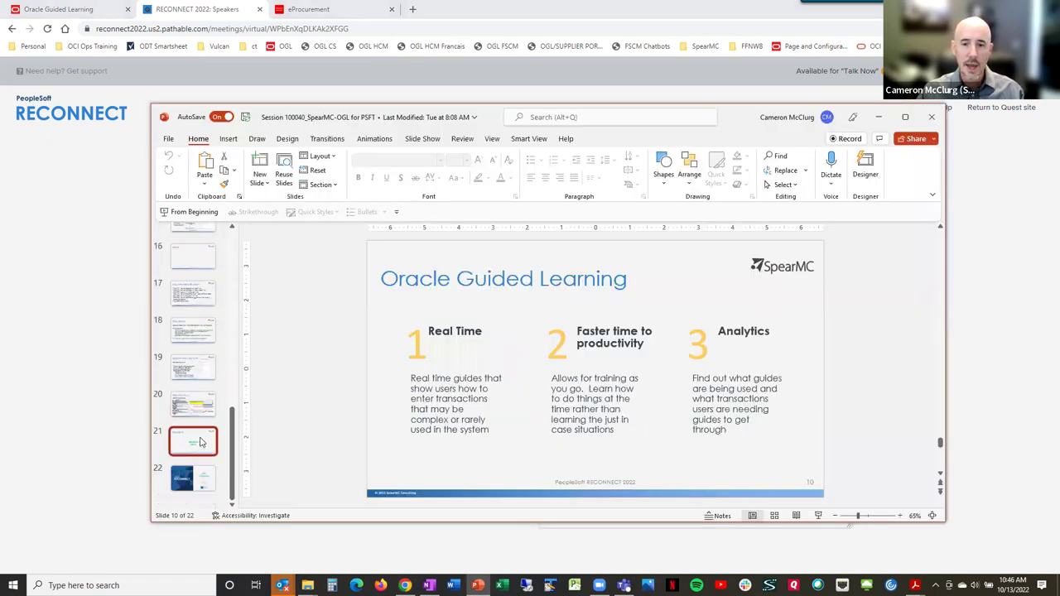
click(195, 479)
scroll(195, 479, up, 1)
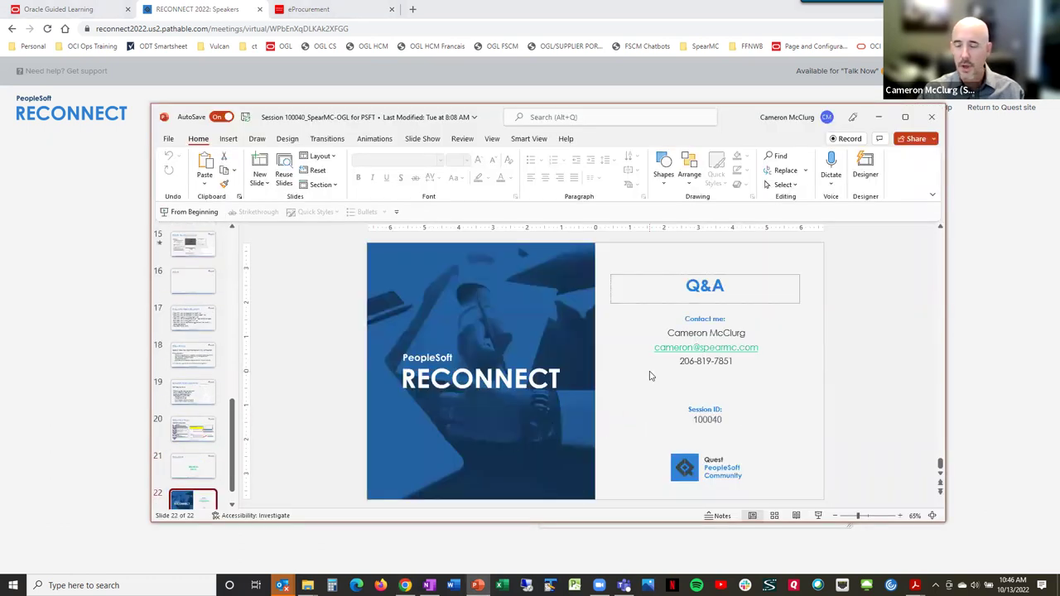
click(908, 117)
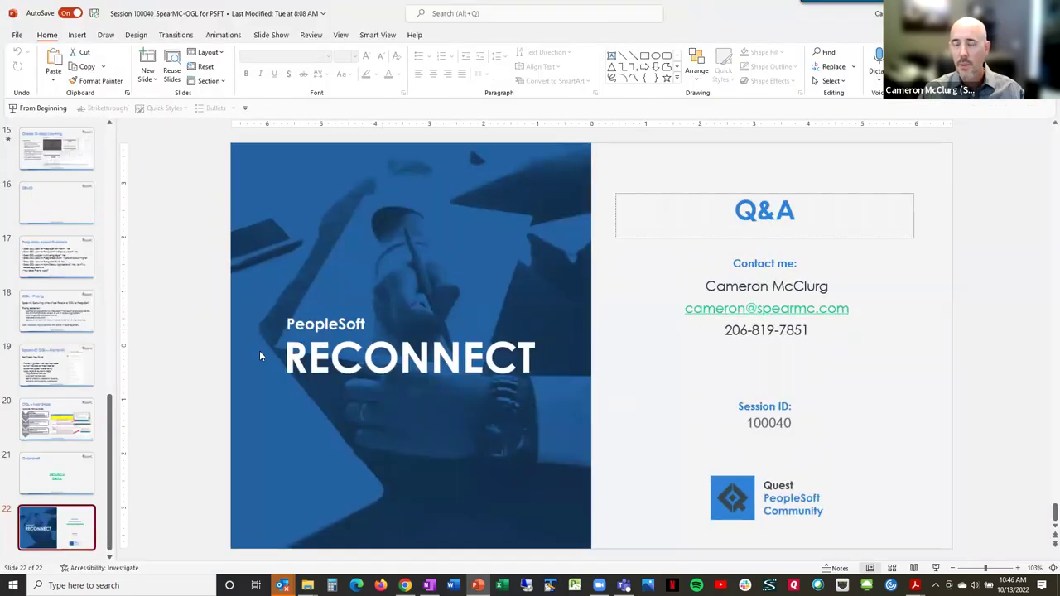